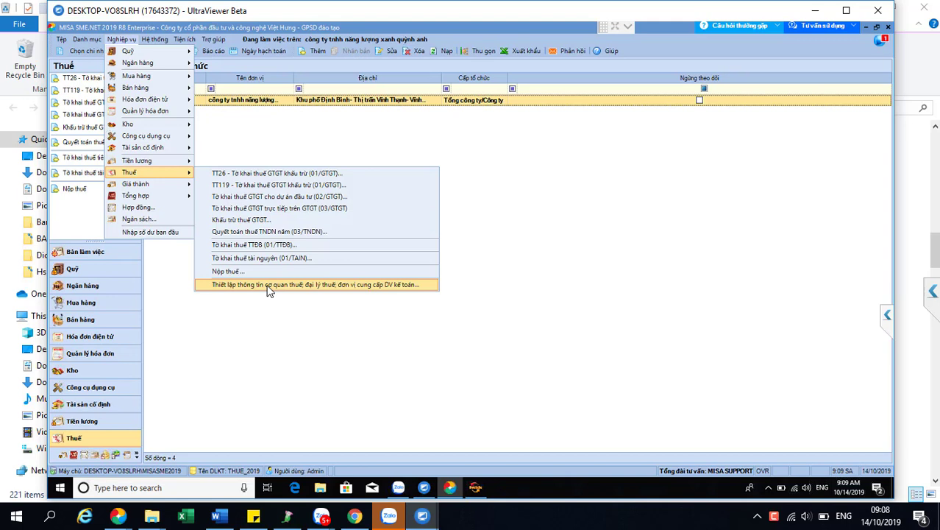
Step: Open the tax authority setup and review the provincial and managing tax offices, then close it without changes
left_click(269, 287)
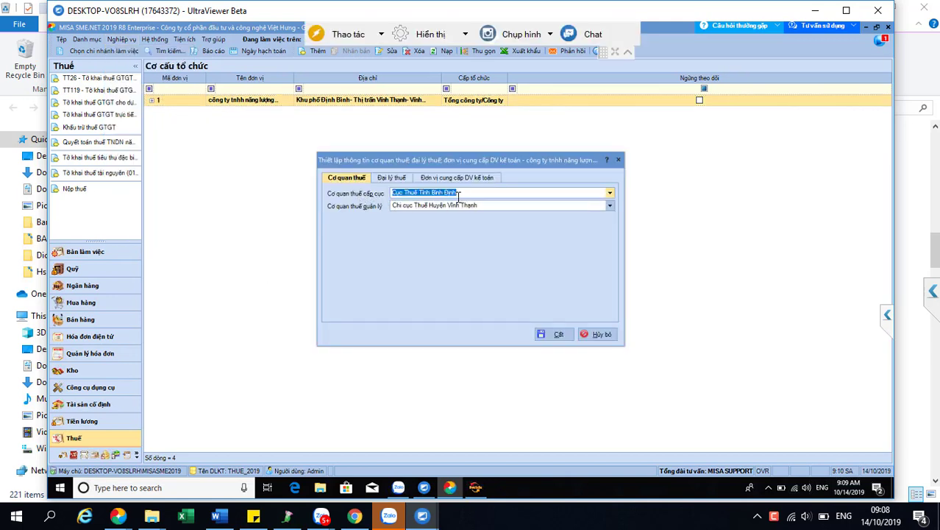
left_click(483, 207)
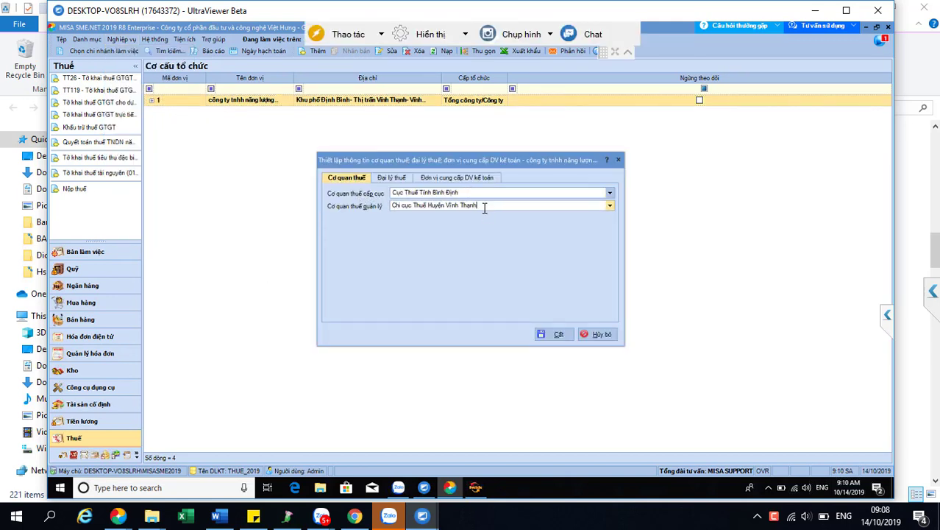
left_click_drag(484, 207, 393, 209)
key("Escape")
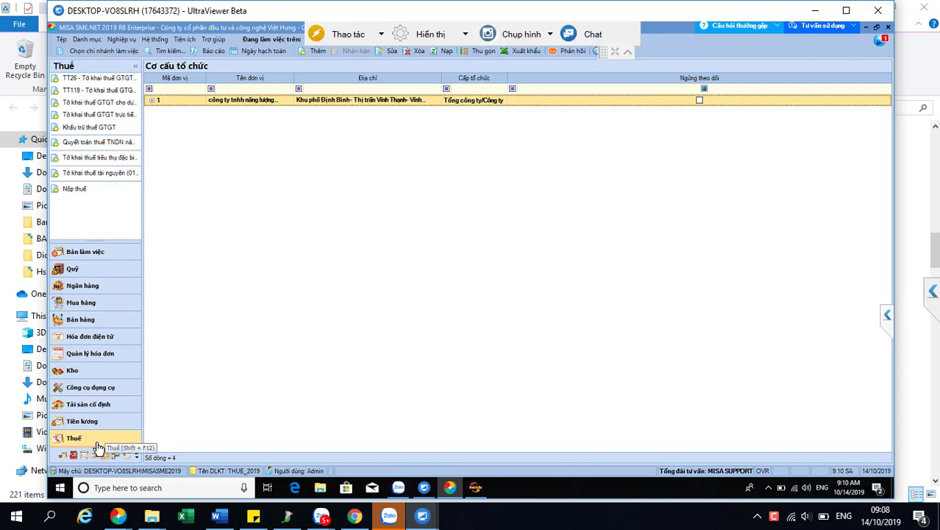
Step: Open the Quý 2 năm 2019 VAT declaration (01/GTGT) and preview its printout with appendices PL 01-1/GTGT and PL 01-2/GTGT
left_click(81, 439)
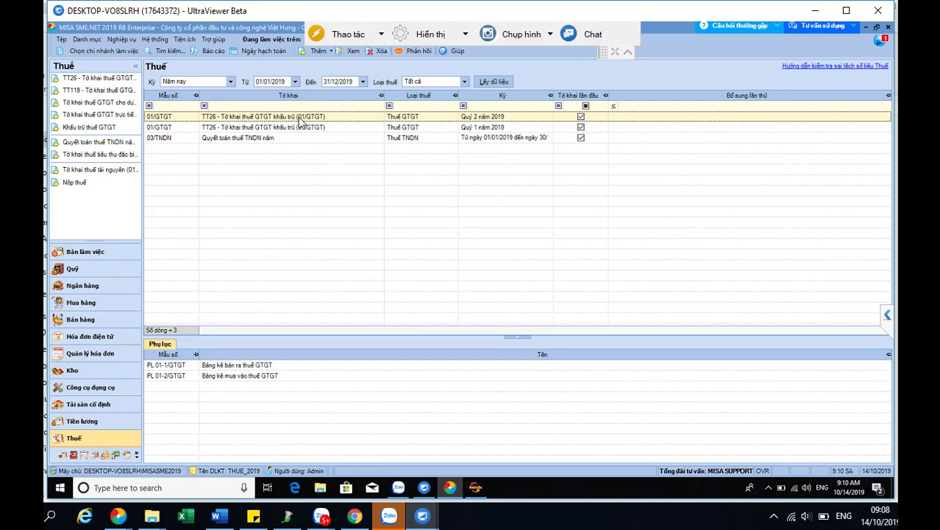
double_click(263, 117)
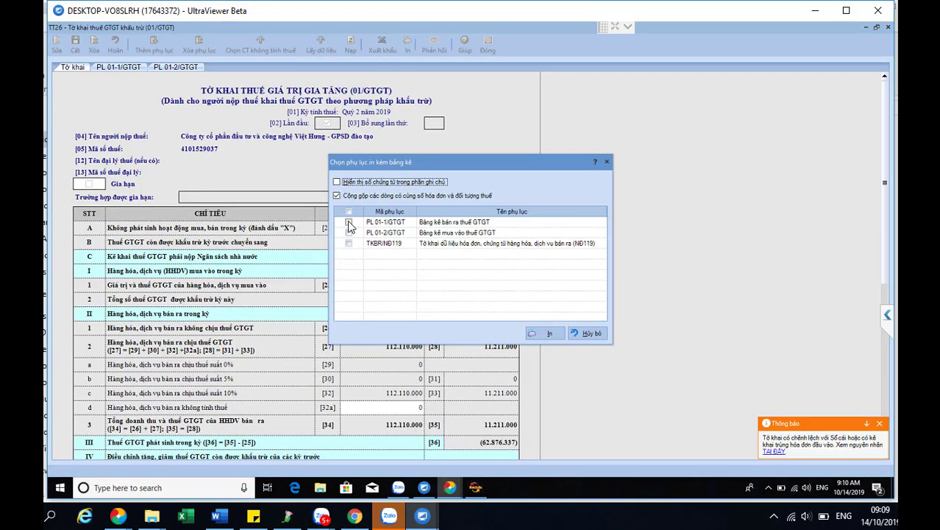
left_click(349, 222)
left_click(349, 233)
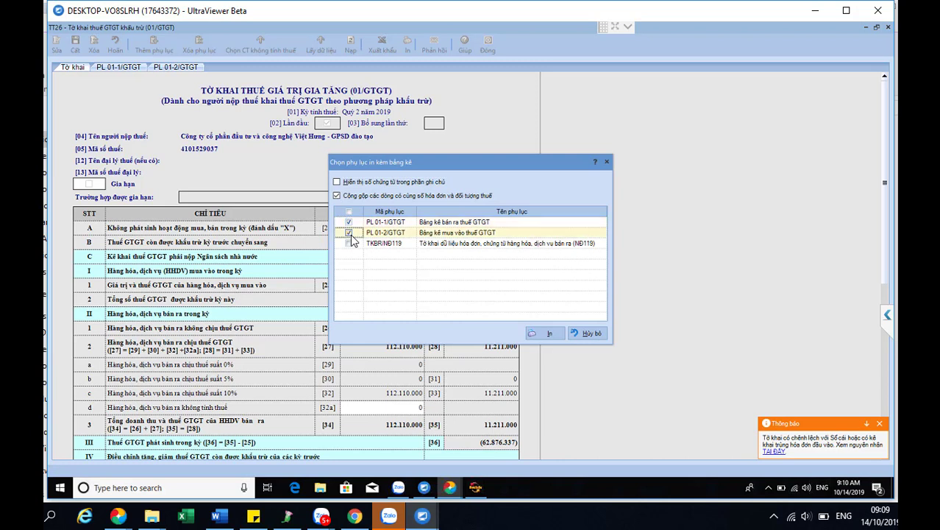
left_click(545, 335)
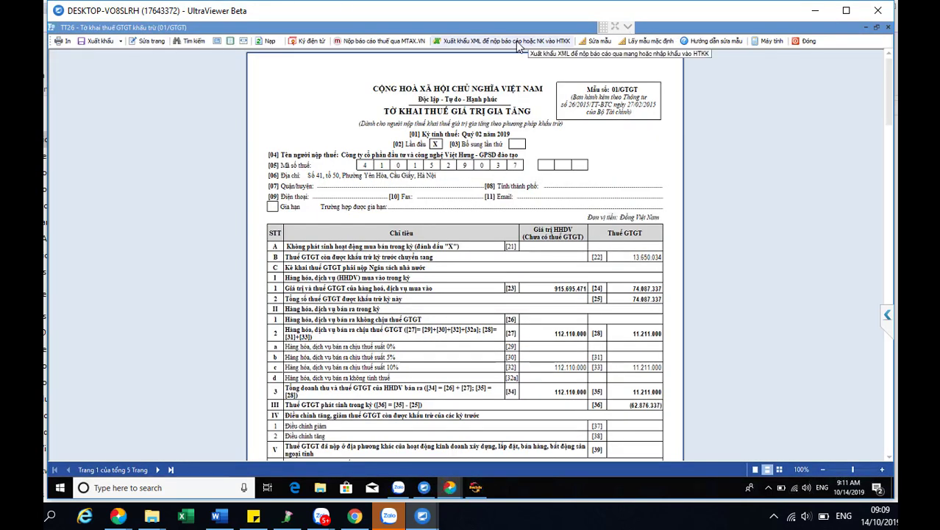
Step: Start exporting the declaration as XML to the Desktop, declining to replace the existing file
left_click(516, 40)
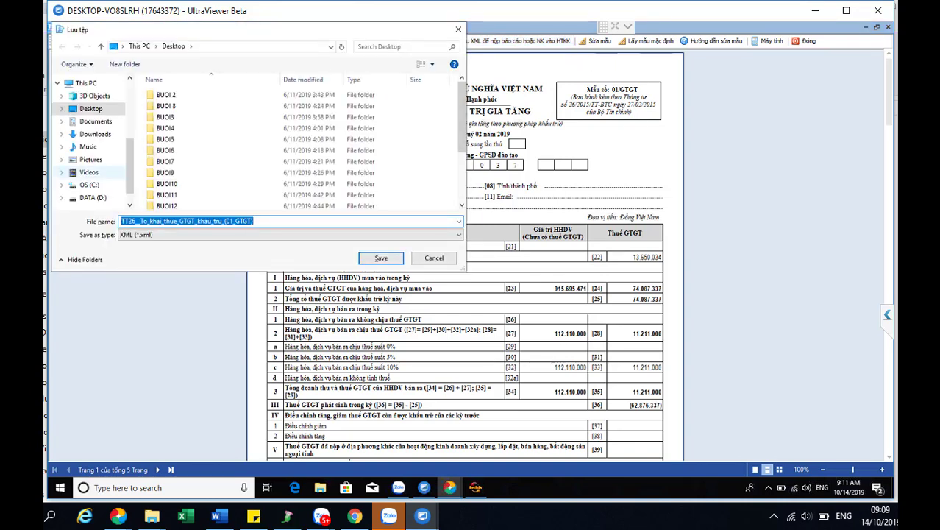
left_click(370, 258)
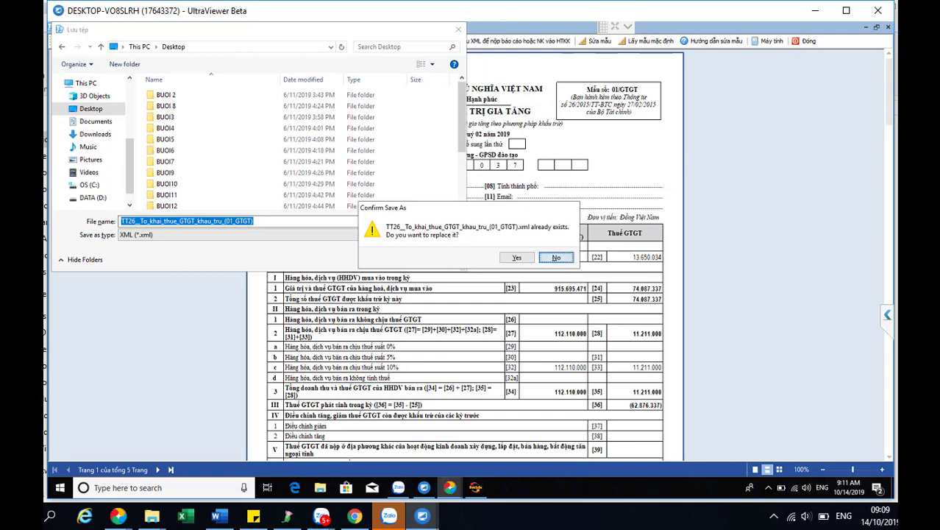
left_click(555, 258)
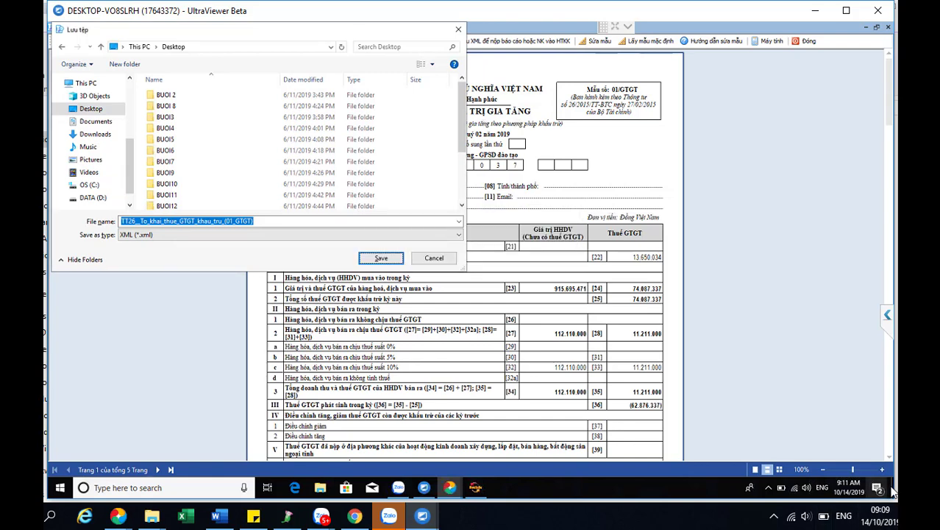
Step: Show the desktop and delete the old TT26__To_khai_thue_GTGT_khau_tru_(01_GTGT) XML file
left_click(894, 490)
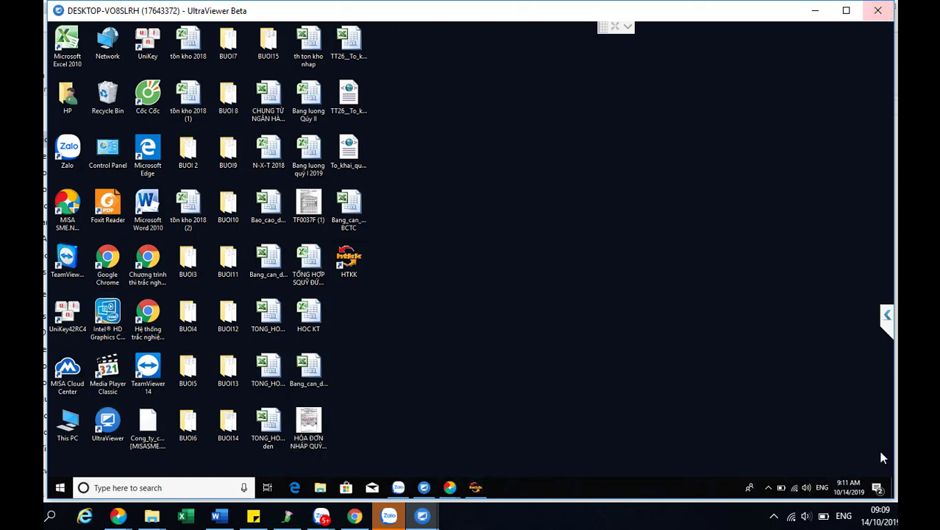
left_click(361, 109)
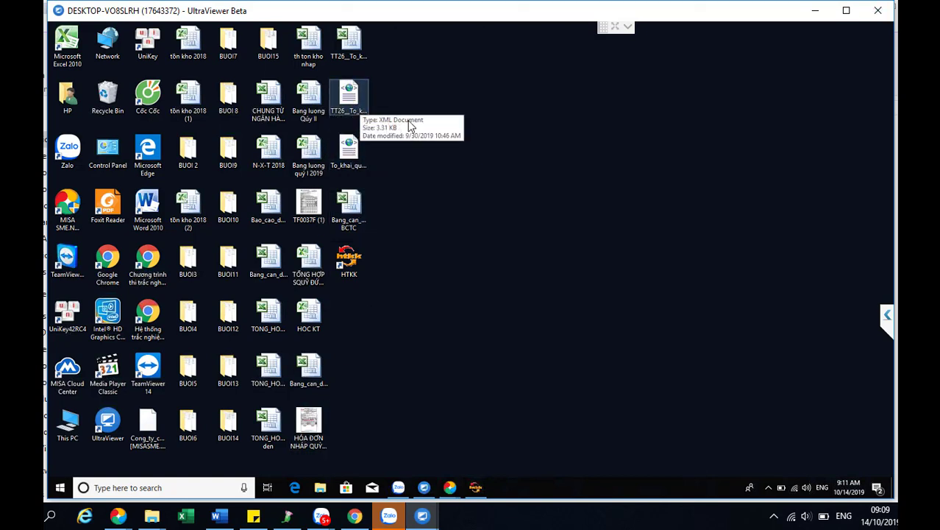
key("Delete")
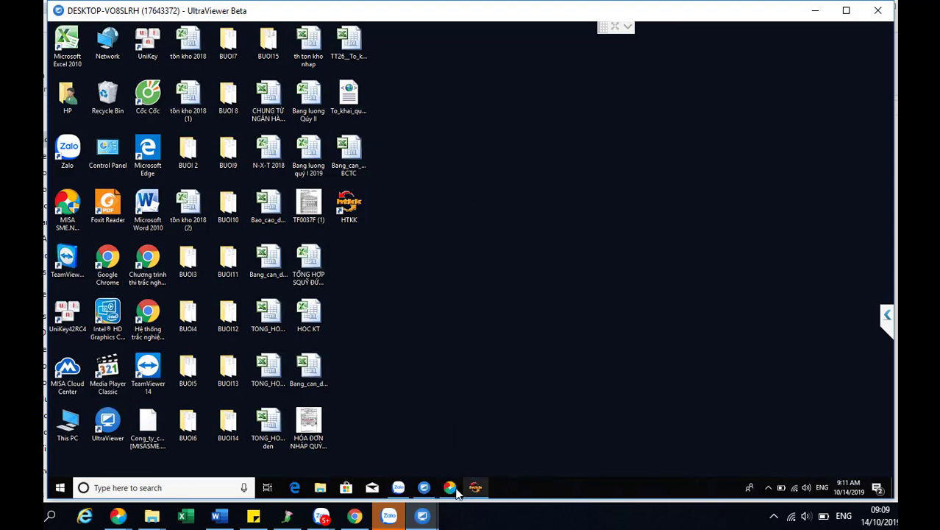
Step: Return to the pending export and save TT26__To_khai_thue_GTGT_khau_tru_(01_GTGT).xml to the Desktop, declining to view it
mouse_move(445, 494)
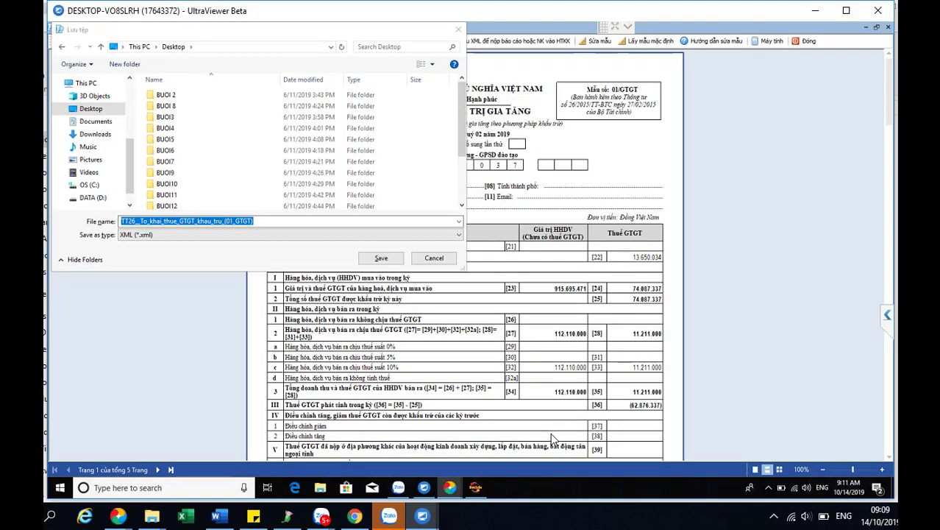
left_click(551, 445)
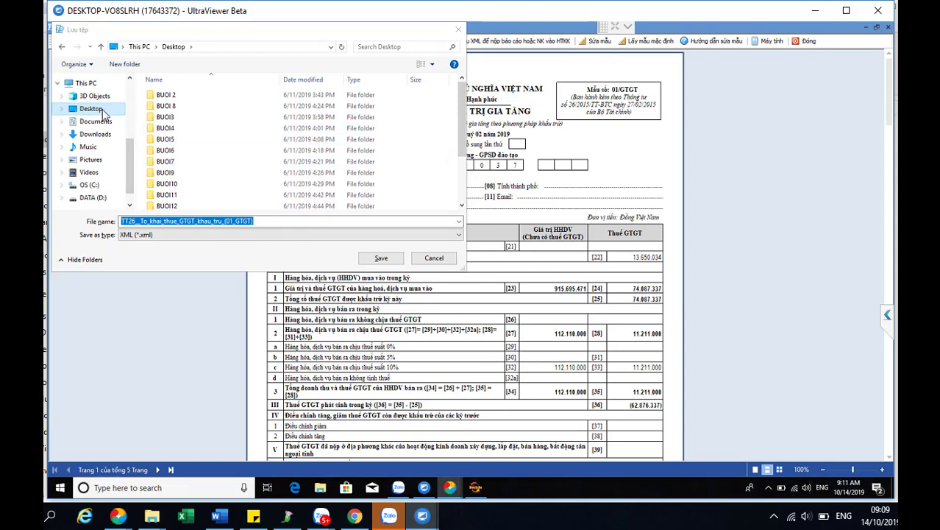
left_click(381, 259)
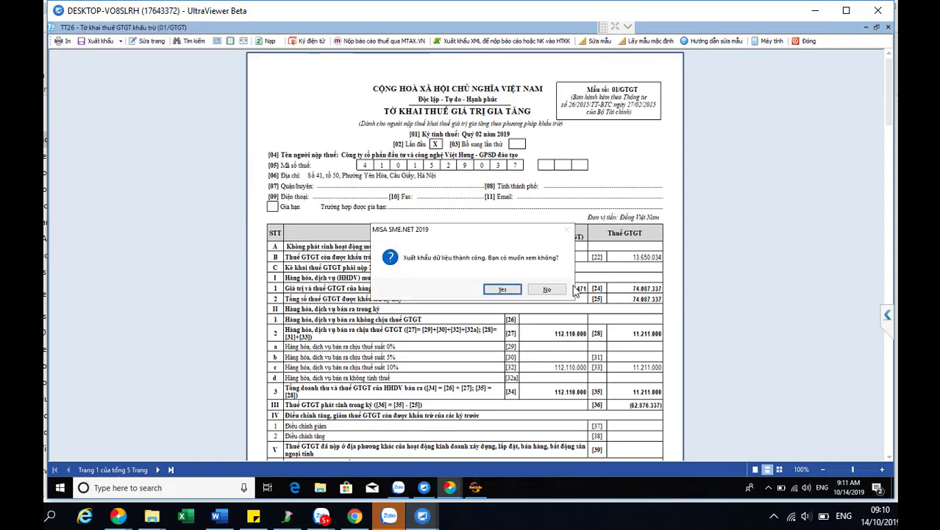
left_click(549, 290)
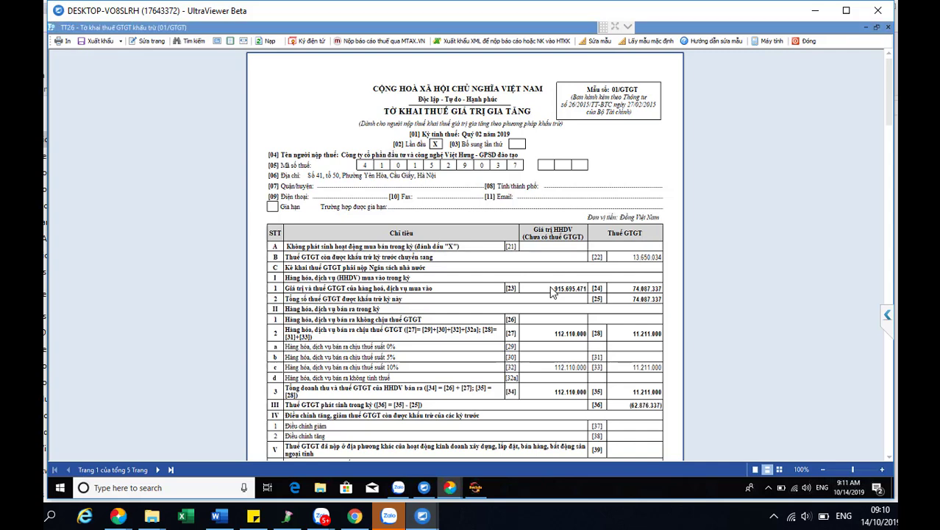
Step: Switch to HTKK and open the deductible VAT declaration (01/GTGT) as a quarterly return for quarter 2 of 2019
mouse_move(476, 492)
left_click(468, 434)
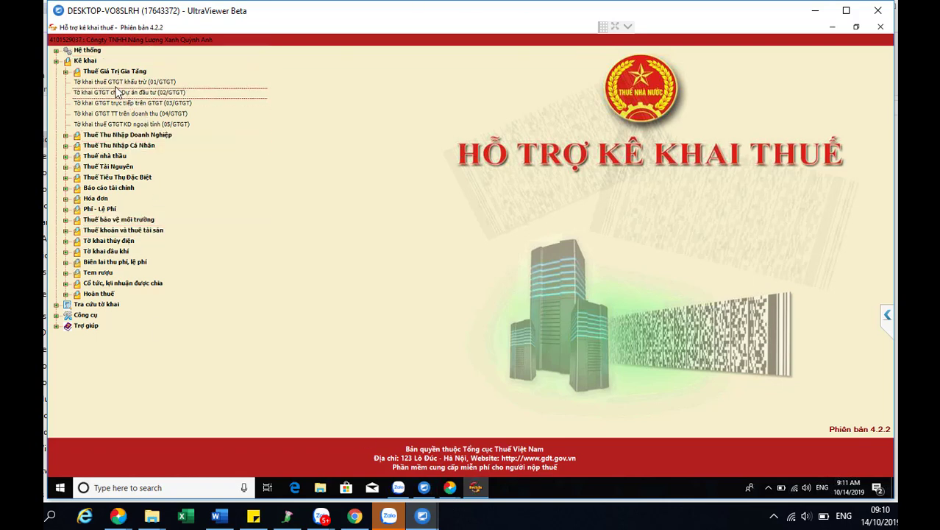
double_click(110, 84)
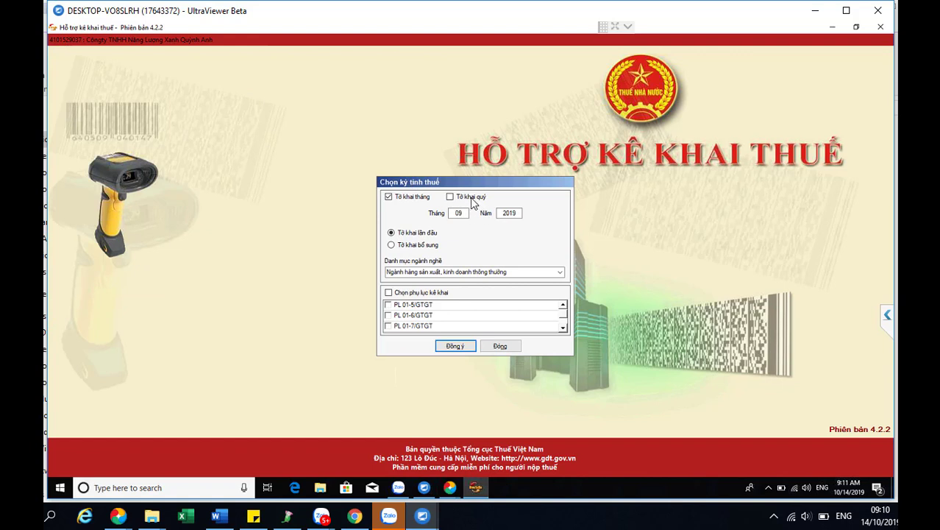
left_click(451, 197)
left_click(456, 212)
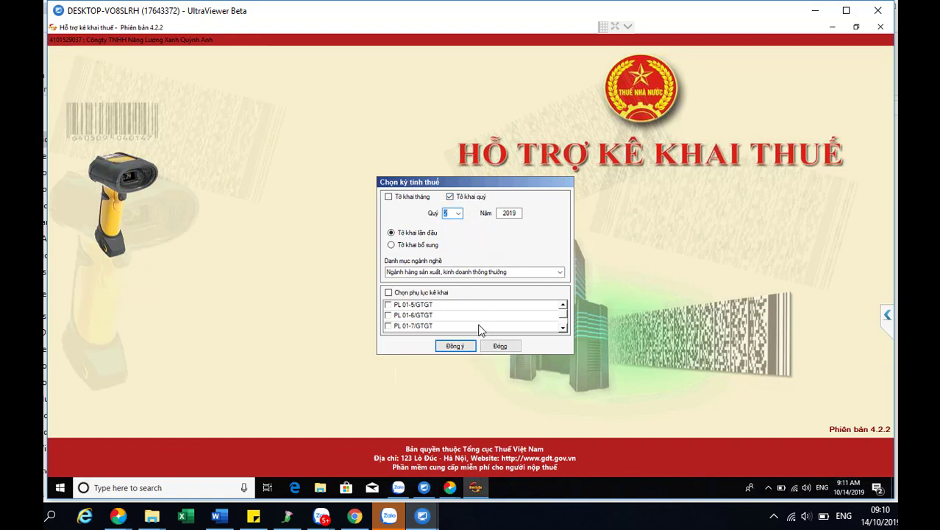
left_click(457, 346)
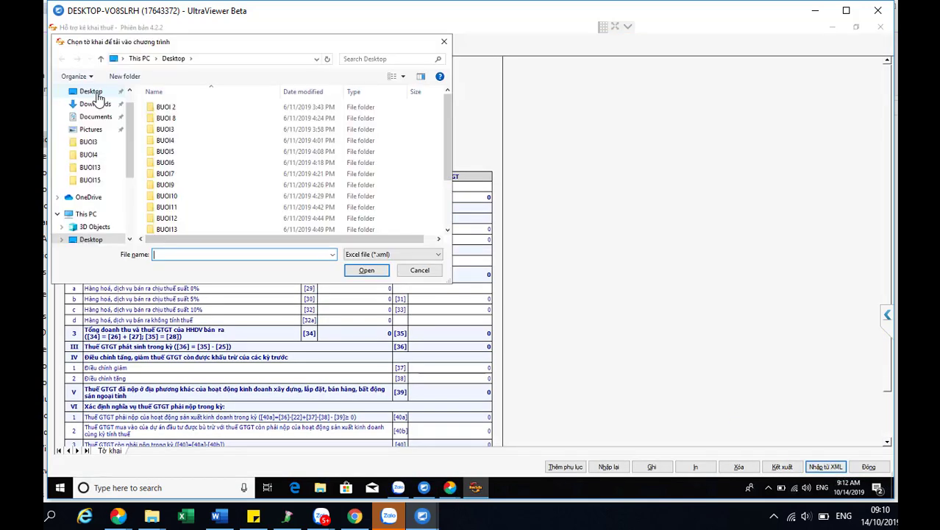
Step: Import TT26__To_khai_thue_GTGT_khau_tru_(01_GTGT).xml from the Desktop into the declaration and save the imported data
left_click(96, 93)
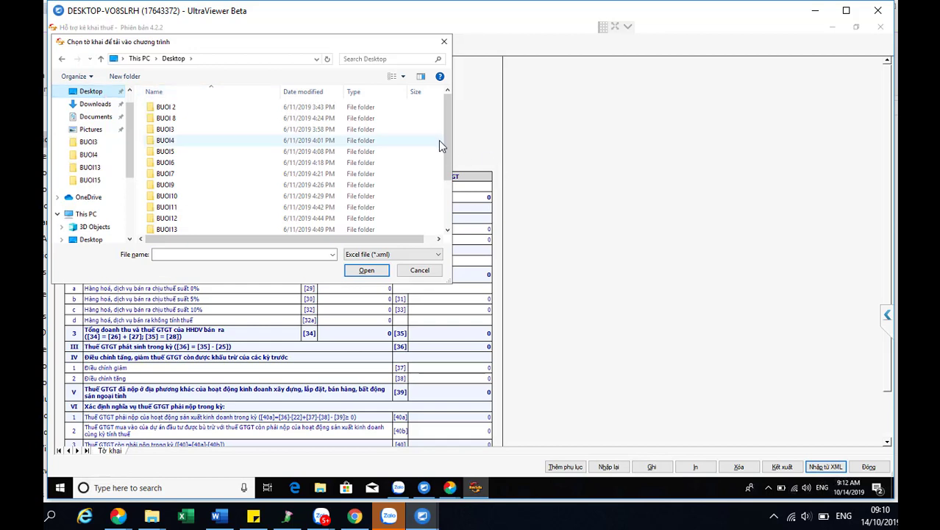
left_click_drag(447, 143, 450, 231)
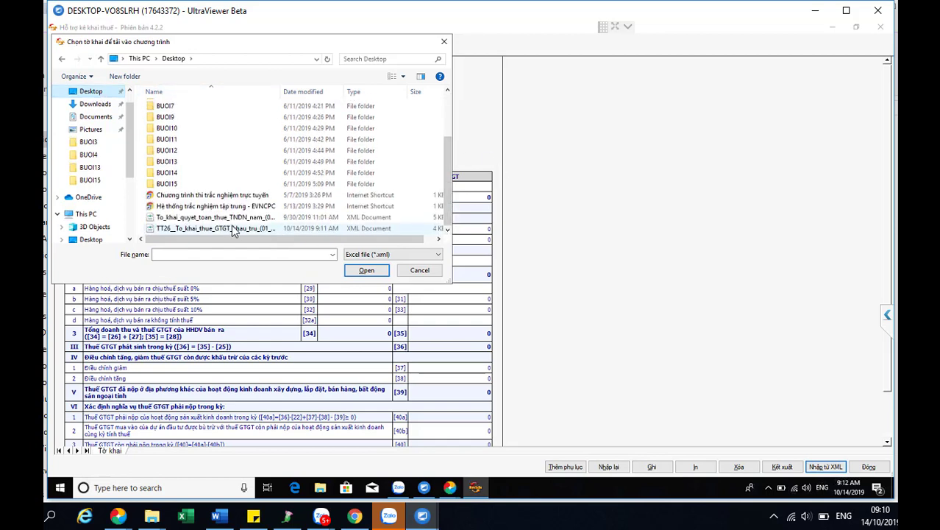
left_click(189, 221)
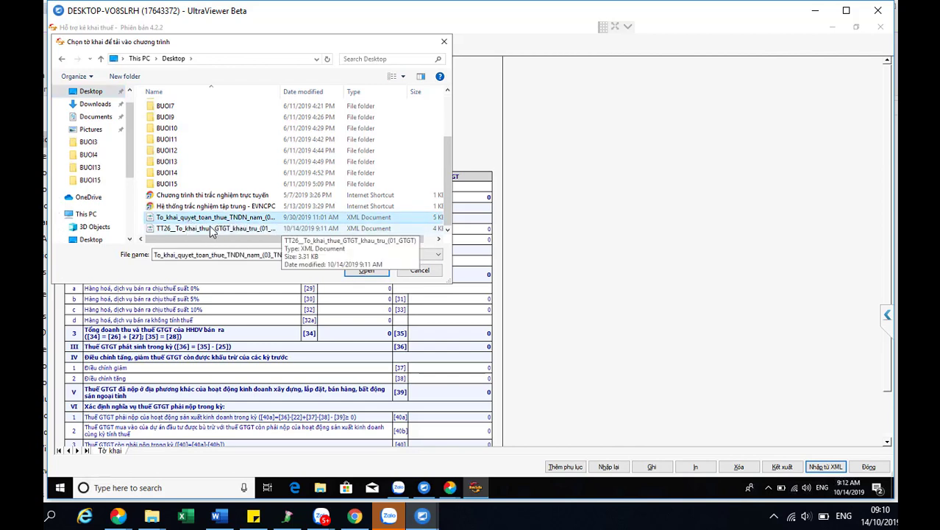
left_click(367, 270)
left_click(468, 276)
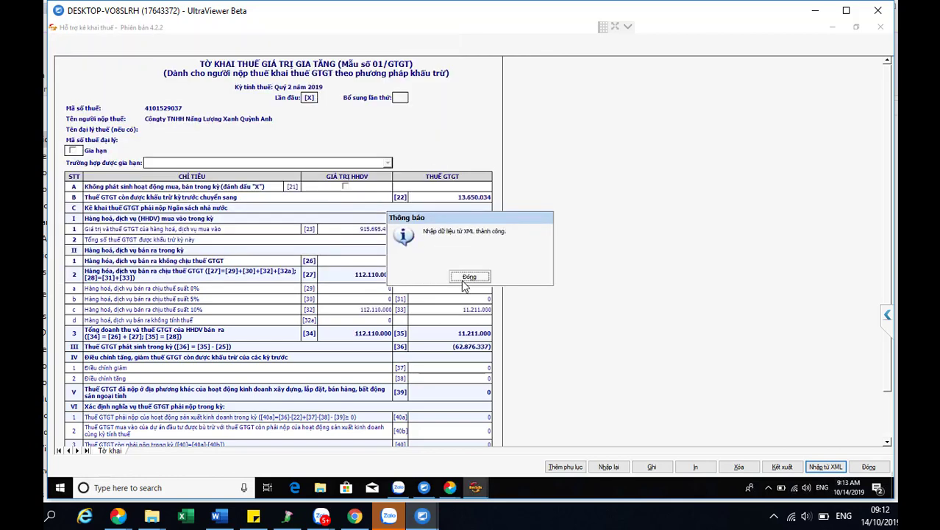
left_click(465, 279)
key("ctrl+s")
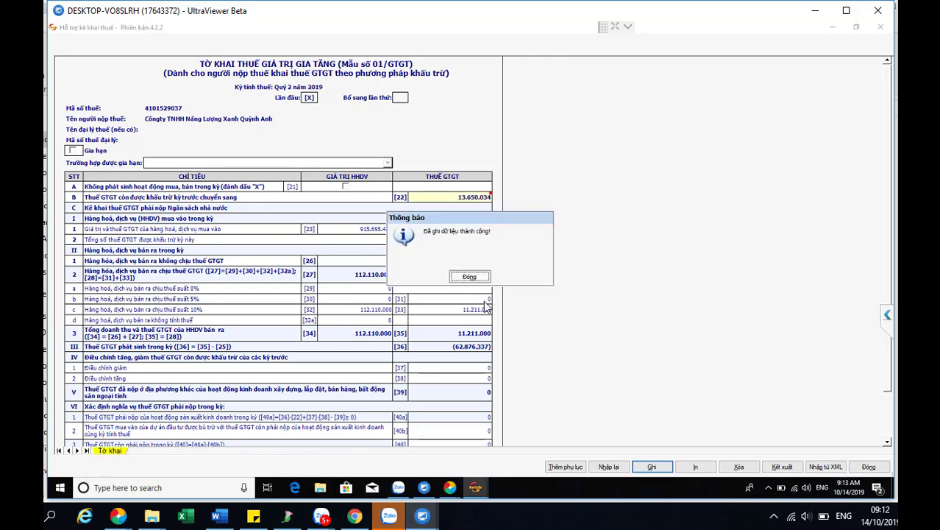
left_click(469, 279)
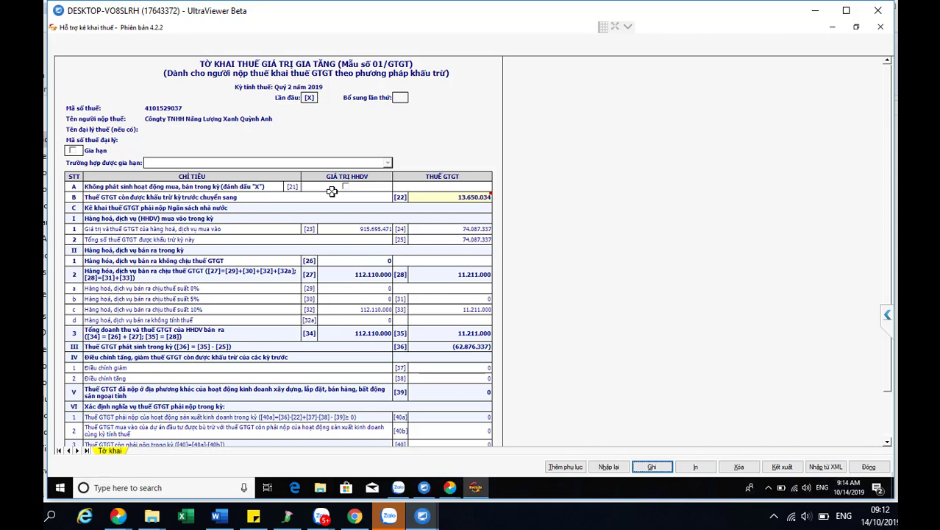
Step: Switch back to MISA SME.NET and close the VAT declaration's print preview
mouse_move(449, 487)
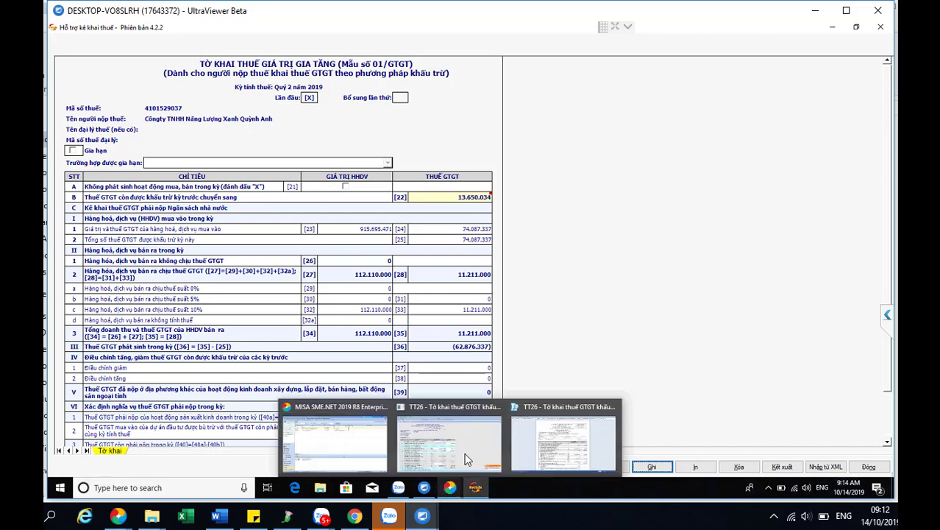
left_click(563, 442)
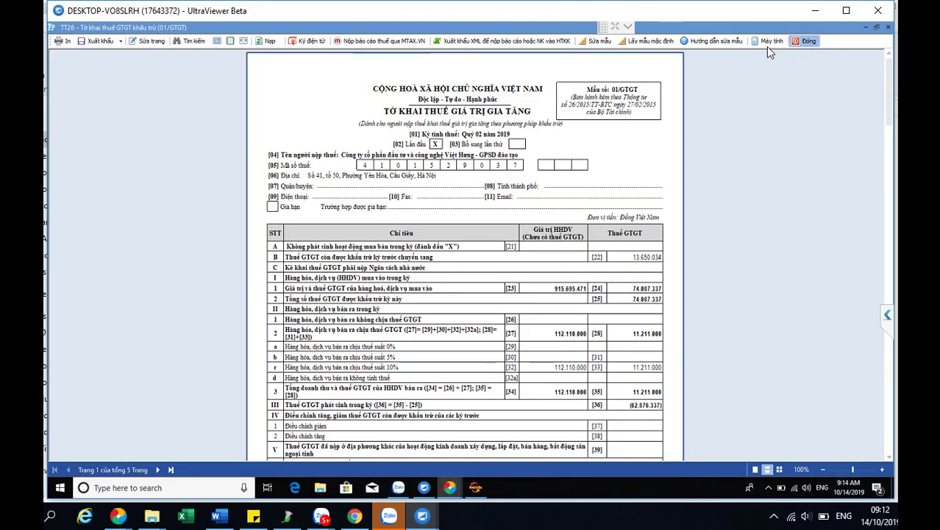
left_click(804, 40)
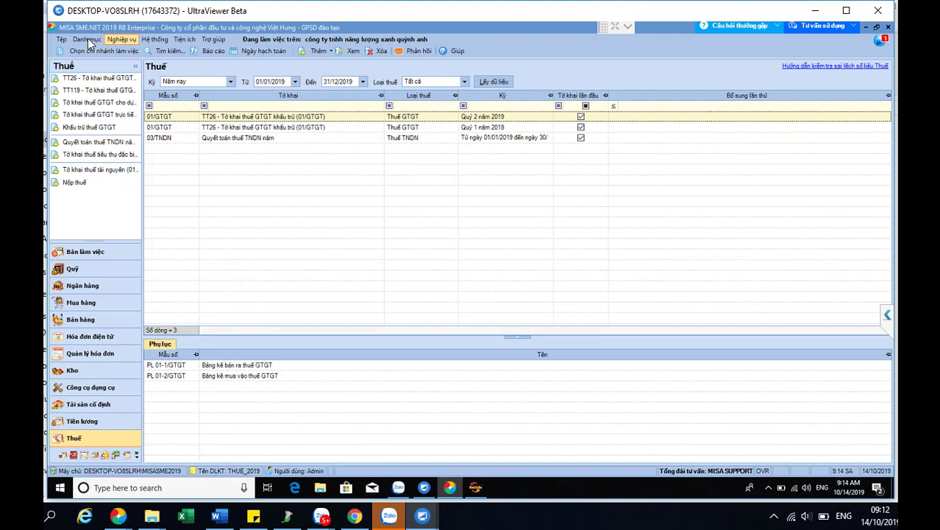
Step: Open the parent company's record in the organizational structure and review its information printed on reports and vouchers
left_click(87, 39)
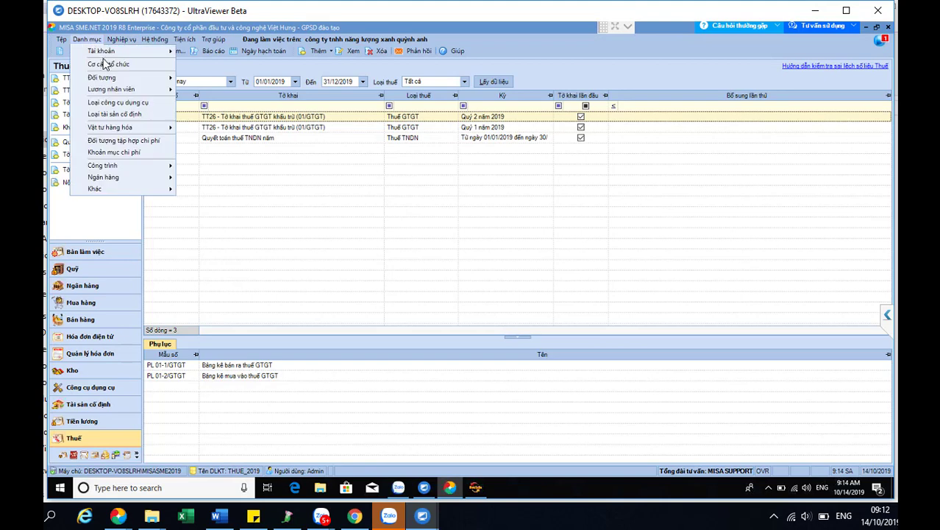
left_click(106, 64)
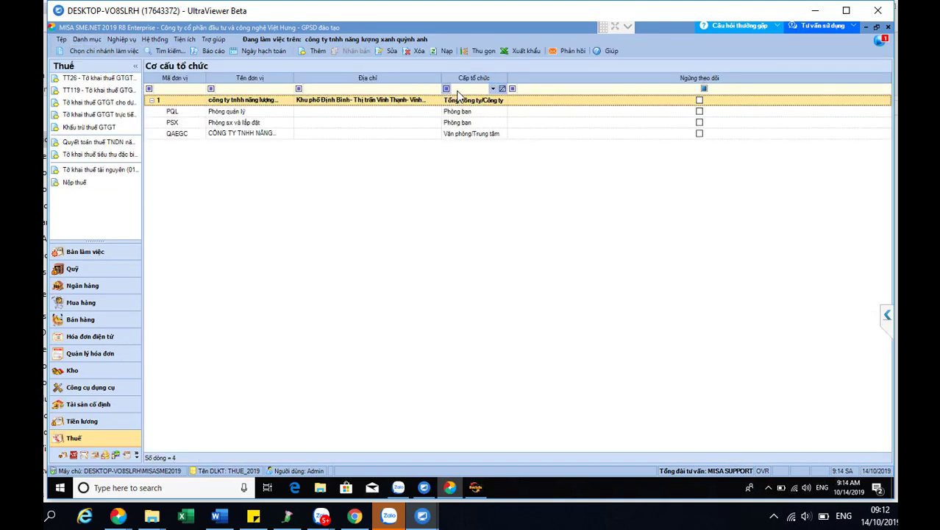
double_click(361, 106)
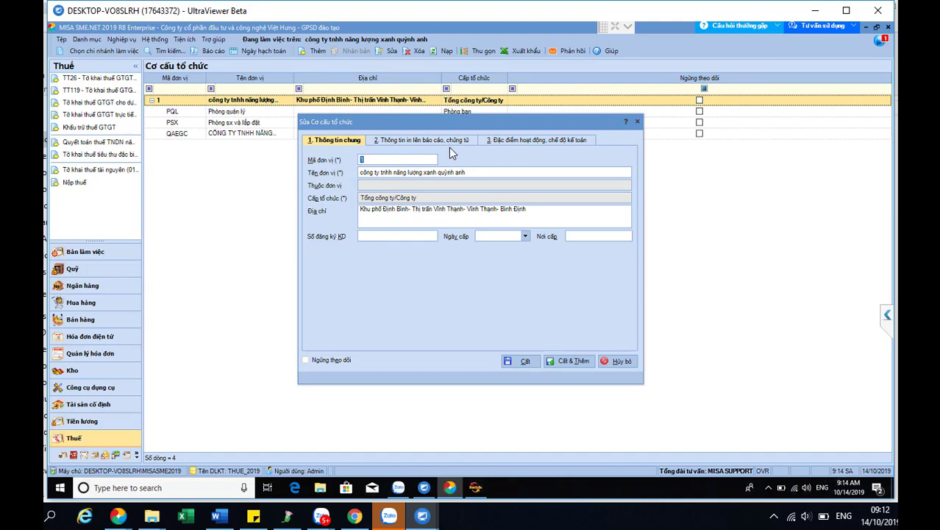
left_click(423, 140)
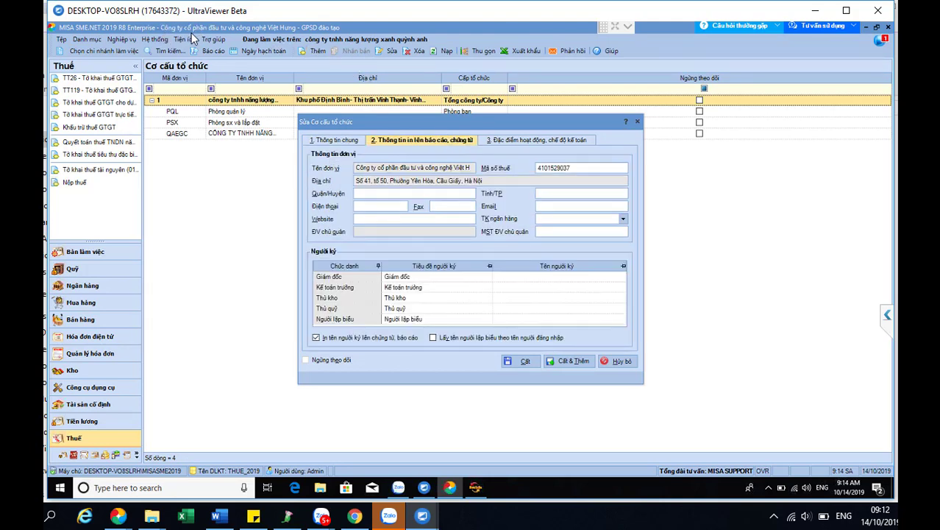
Step: Create a folder named TO KHAI THUE DA NOP on the desktop and open it
left_click(893, 493)
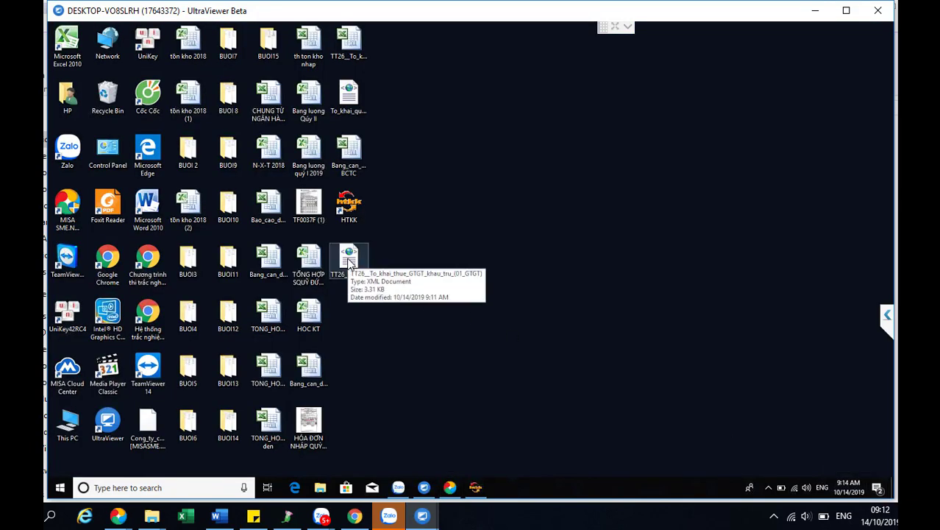
left_click(360, 294)
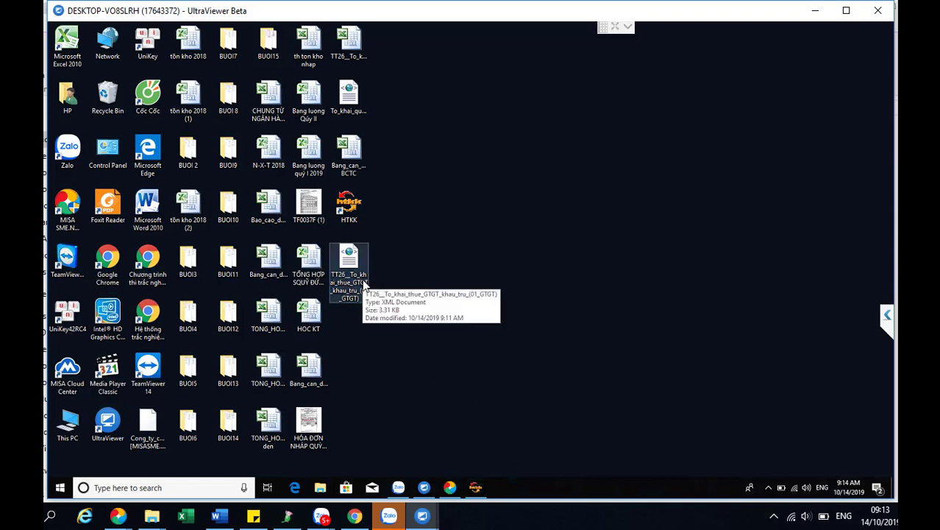
left_click(350, 224)
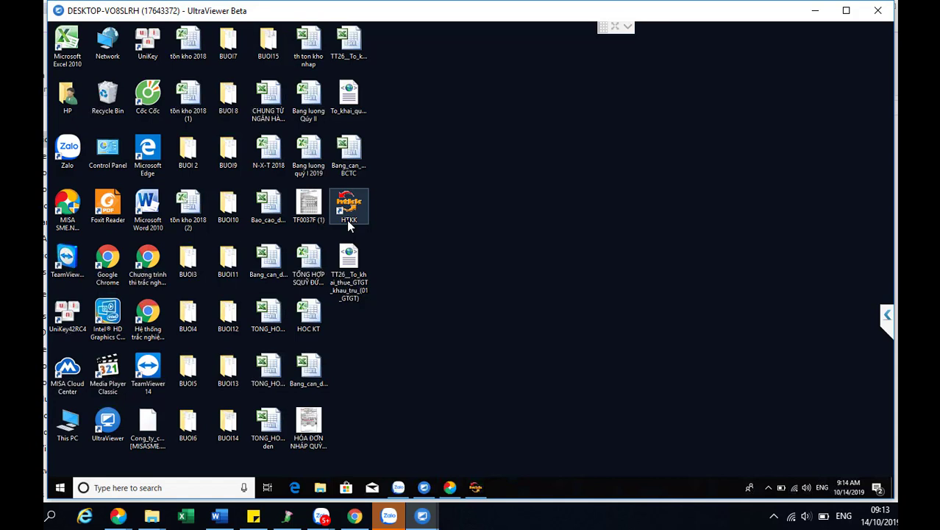
left_click(482, 321)
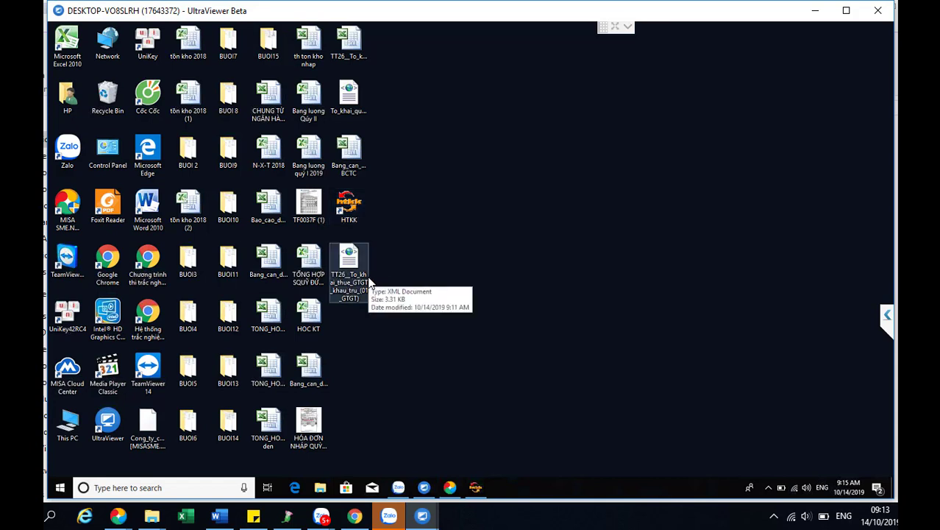
right_click(409, 235)
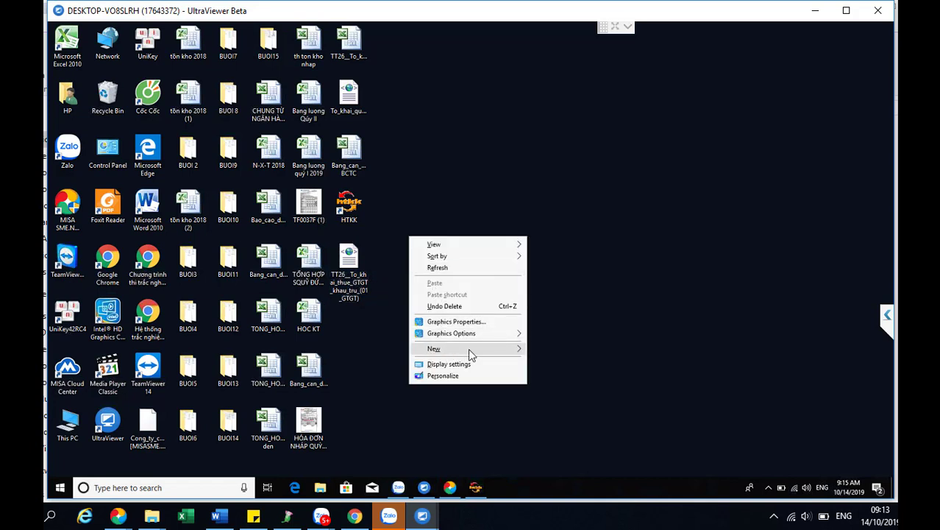
mouse_move(476, 352)
left_click(540, 350)
type("T")
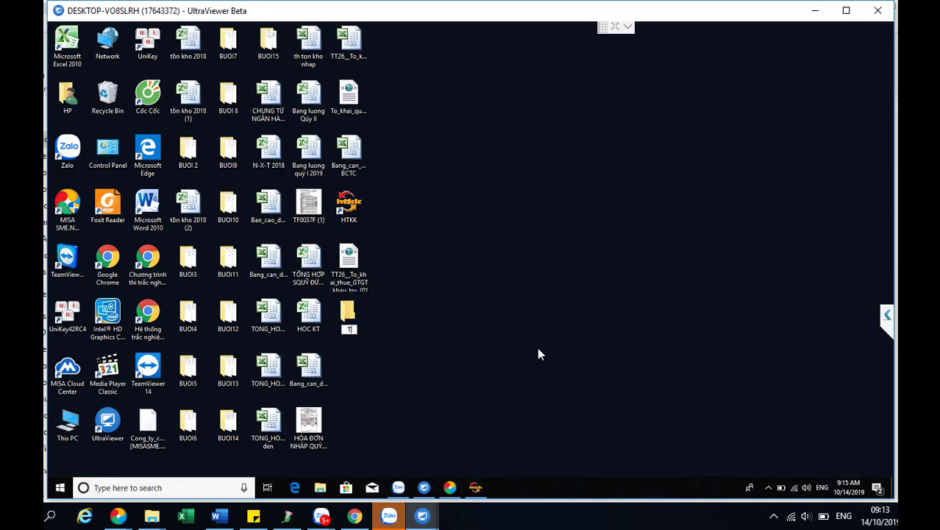
type("O KHAI THUE DA NOP")
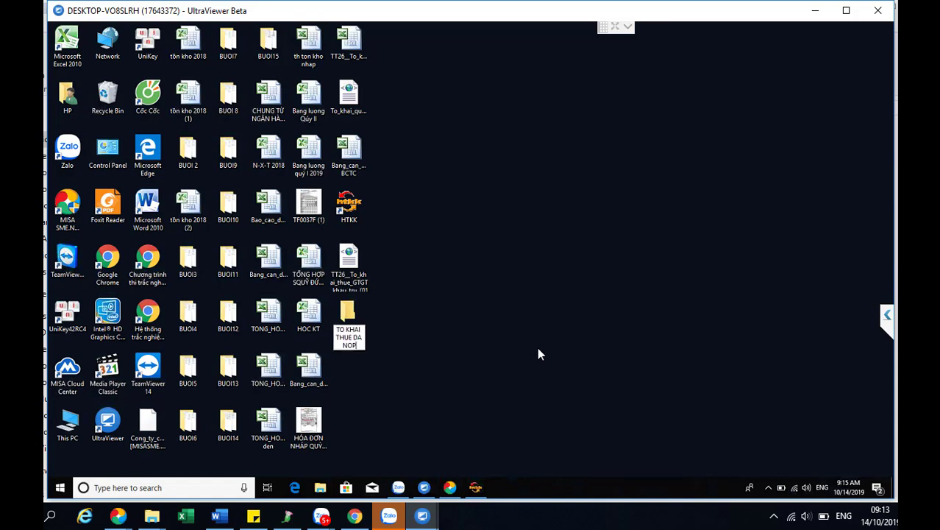
left_click(534, 353)
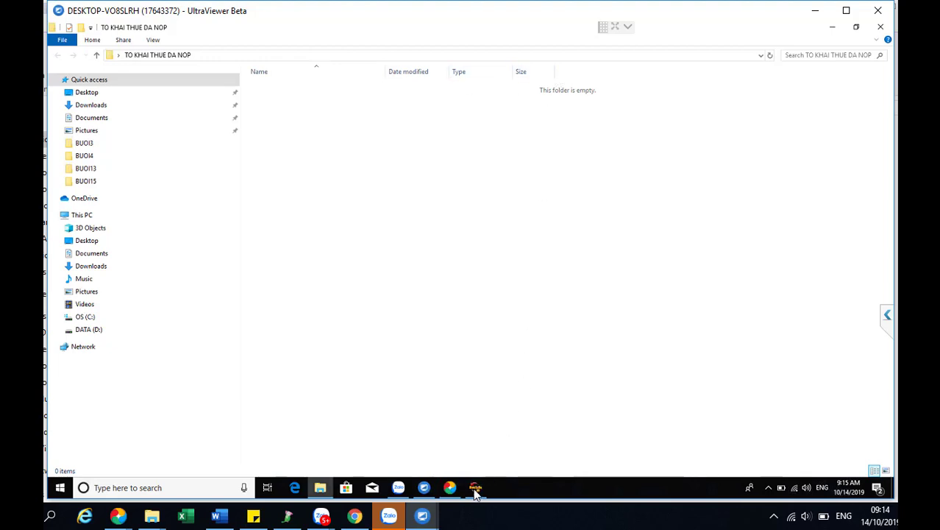
Step: Switch to HTKK, review the imported quarter 2 2019 VAT declaration and close it
mouse_move(474, 493)
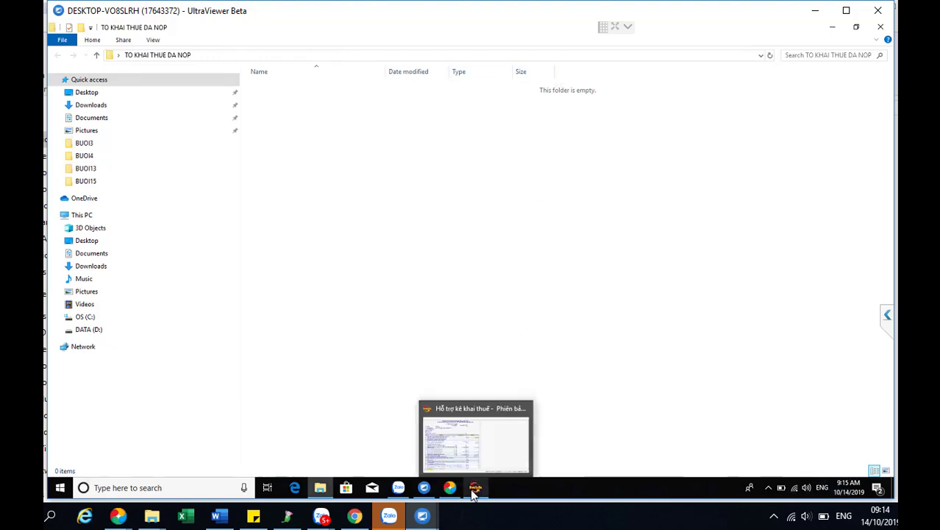
left_click(498, 446)
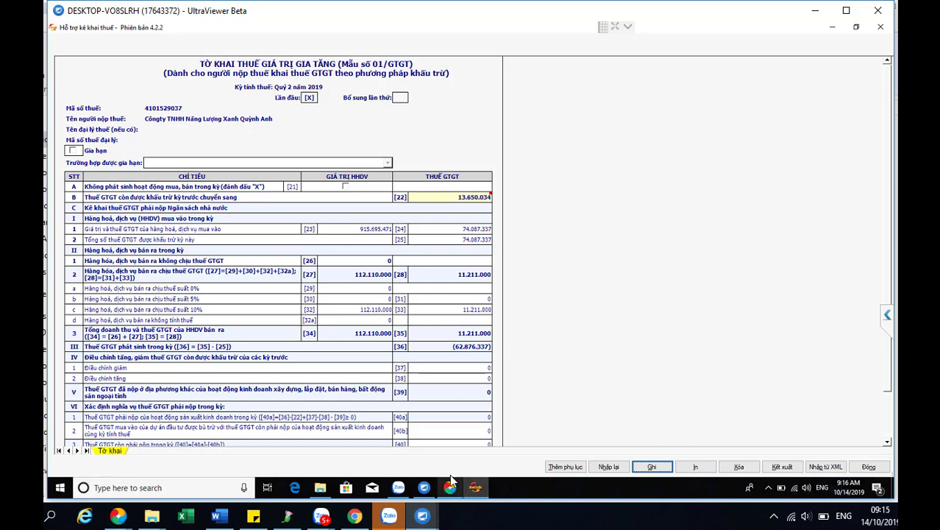
left_click(869, 466)
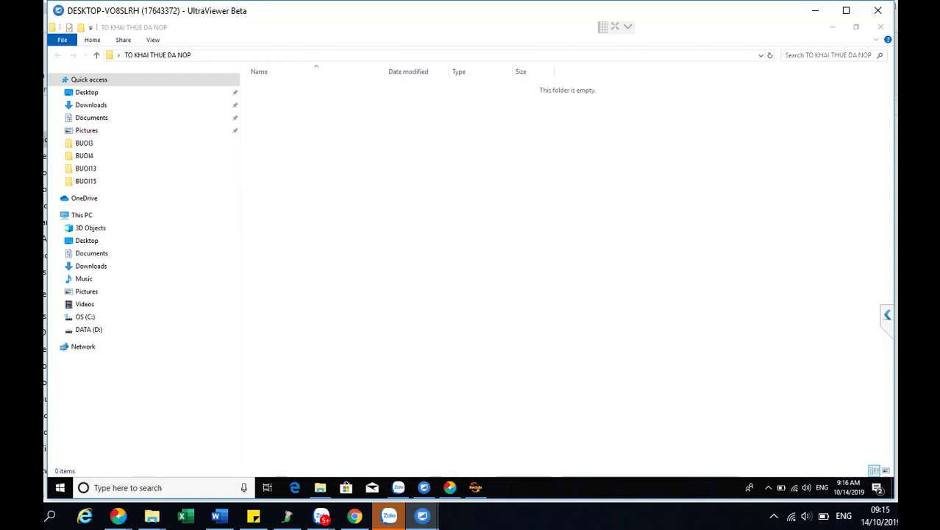
Step: Delete the TT26__To_khai_thue_GTGT_khau_tru_(01_GTGT) XML file from the desktop
left_click(890, 487)
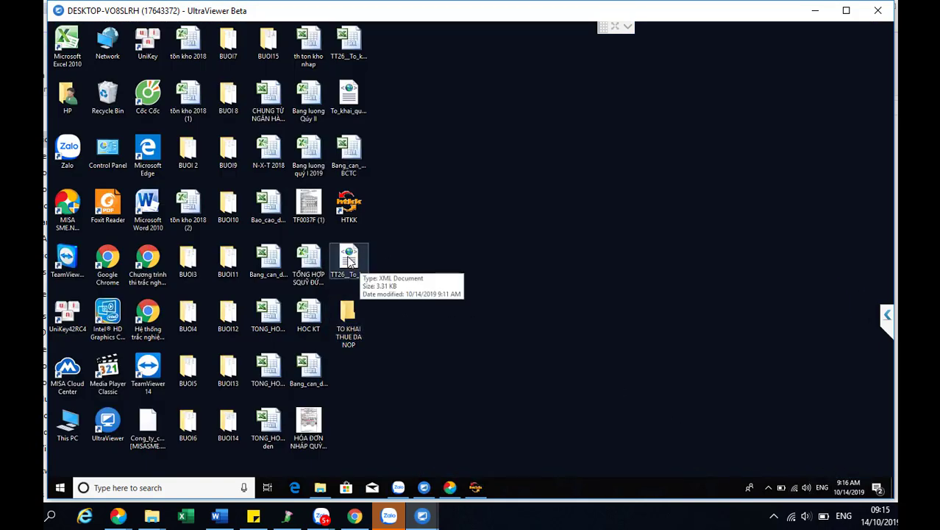
left_click(361, 254)
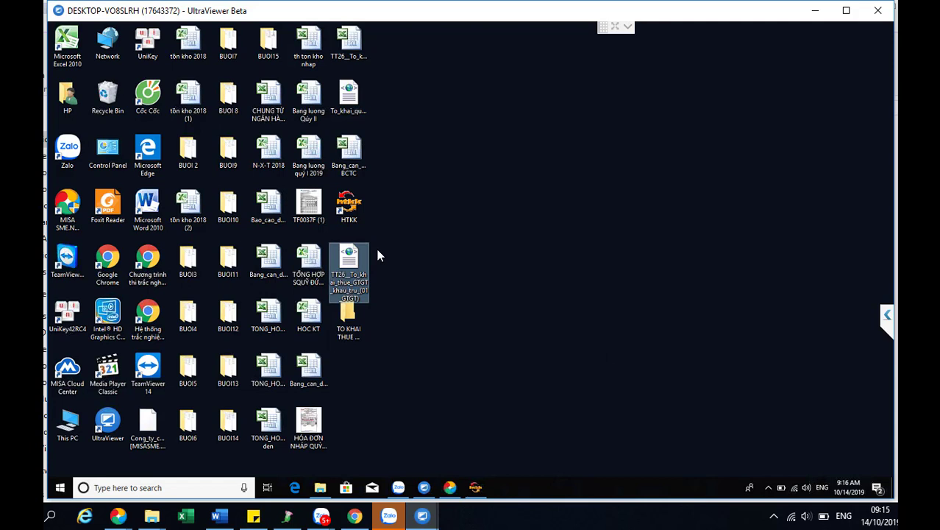
key("Delete")
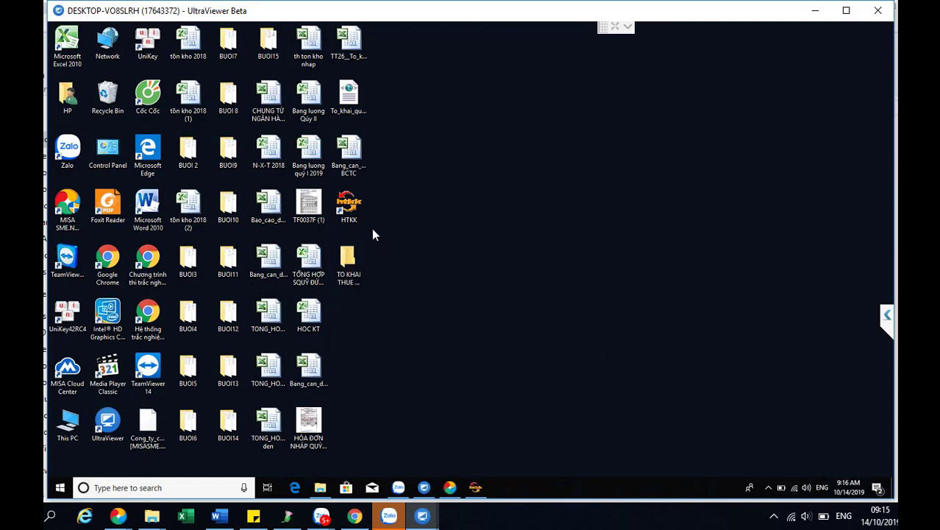
Step: Return to HTKK and reopen the deductible VAT declaration (01/GTGT) for quarter 2 of 2019
left_click(477, 488)
left_click(174, 82)
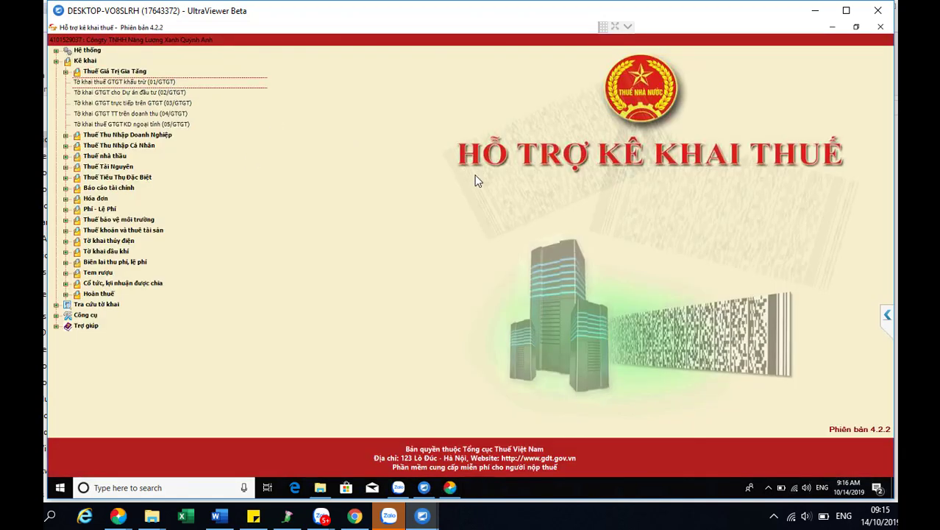
key("Return")
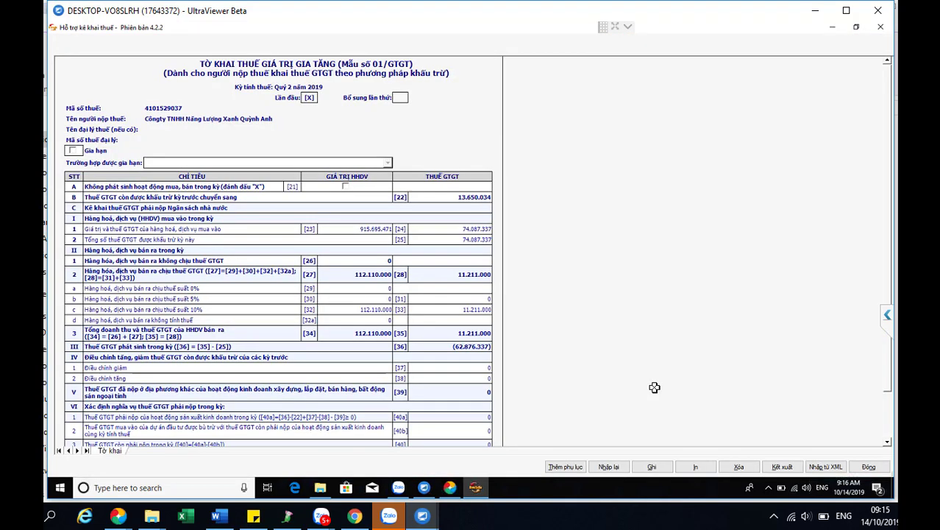
left_click(821, 468)
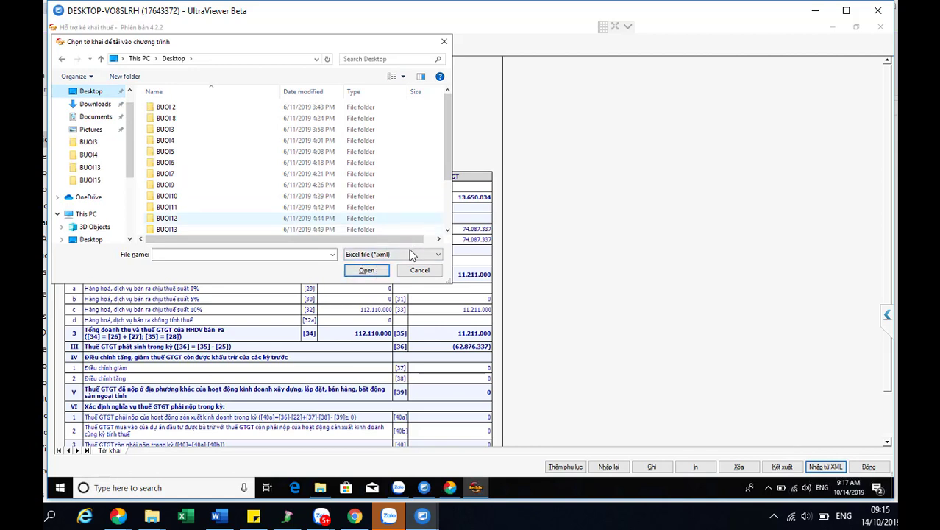
left_click(368, 271)
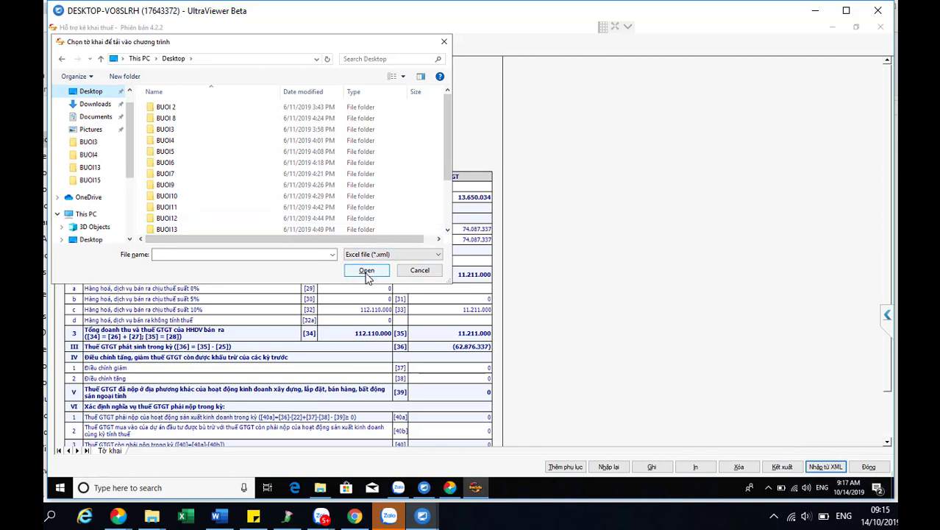
left_click(367, 272)
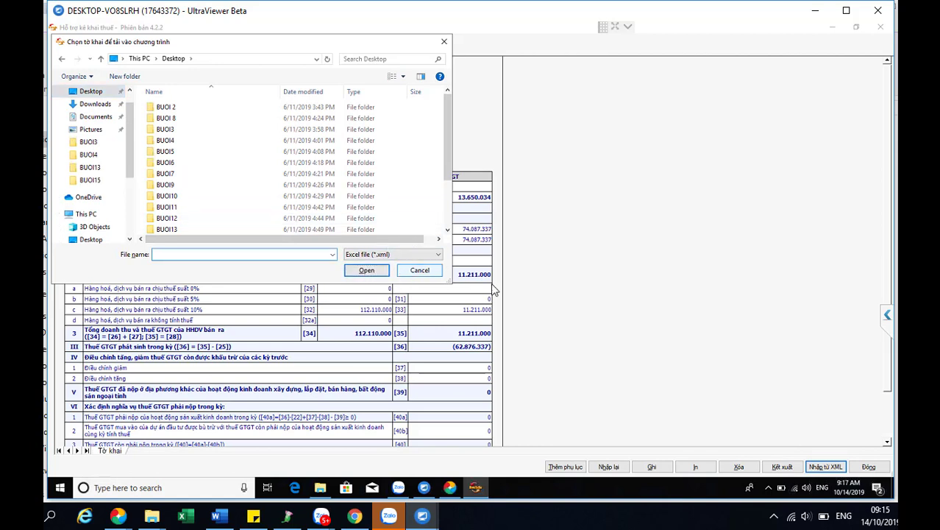
left_click(422, 273)
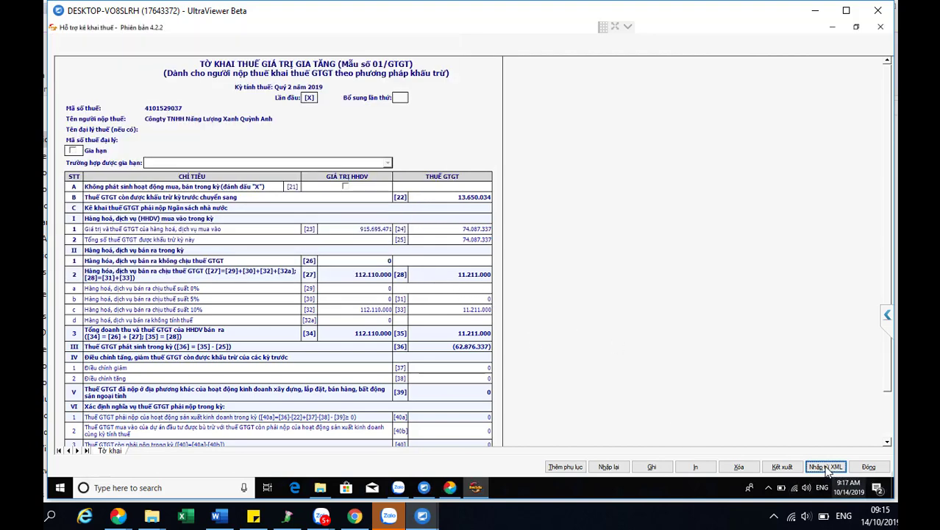
Step: Export the quarter 2 2019 VAT declaration as an XML file to the Desktop and close the declaration
left_click(781, 467)
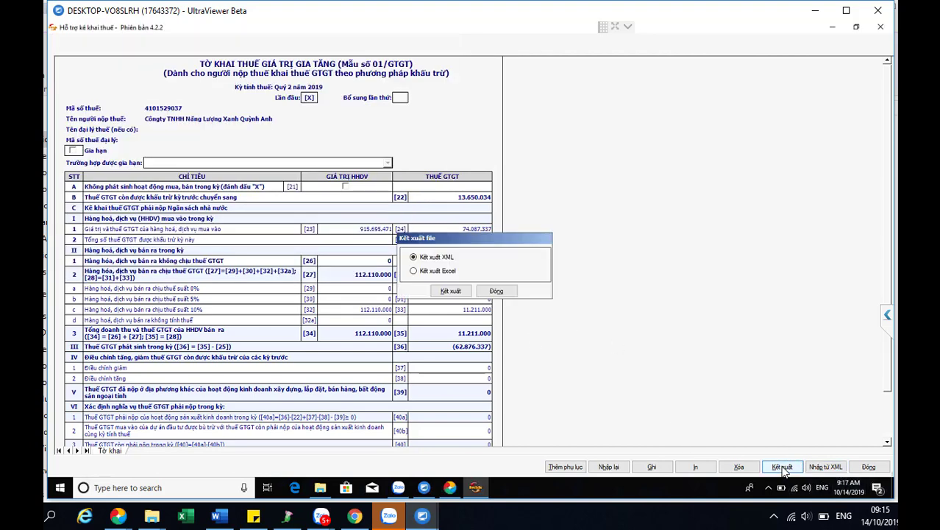
left_click(455, 293)
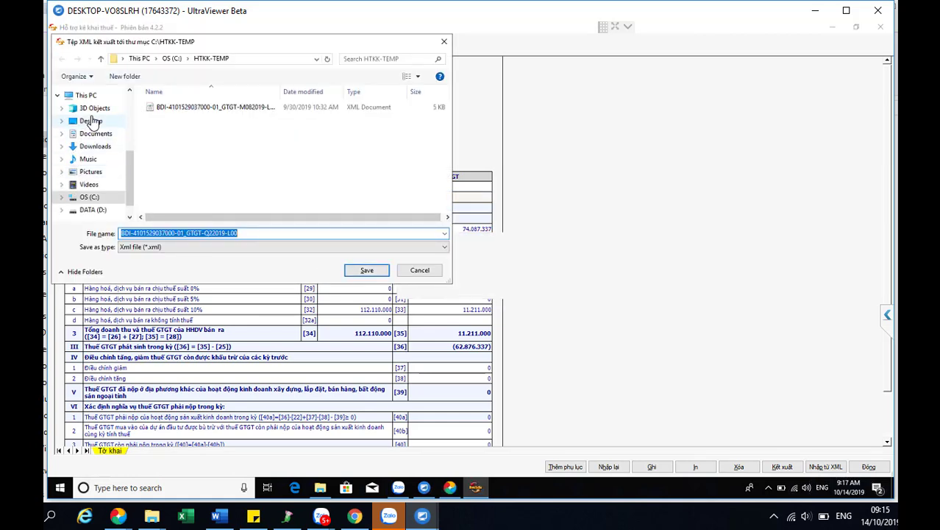
left_click(92, 122)
left_click(371, 272)
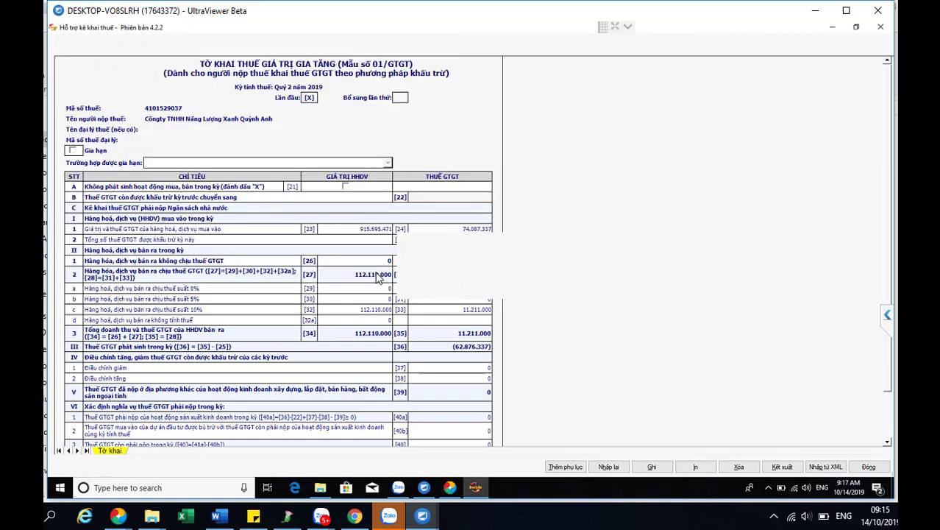
left_click(460, 274)
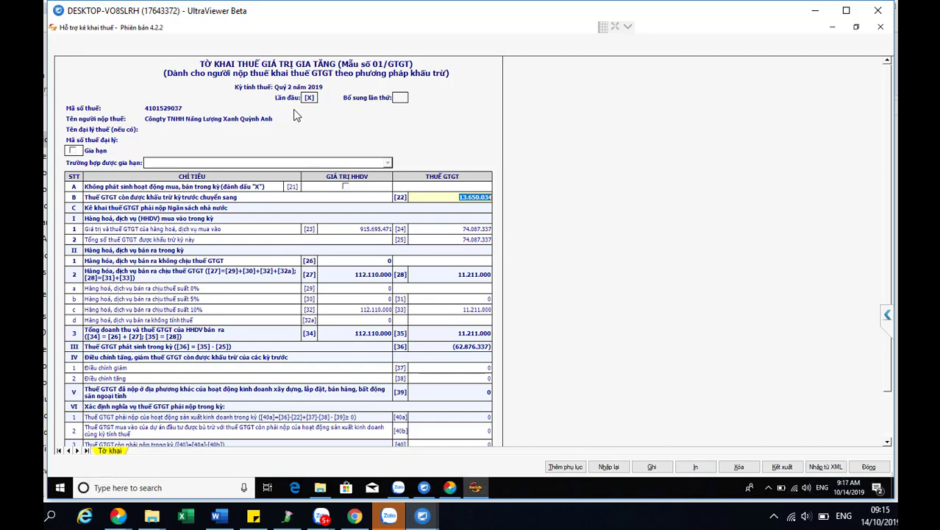
left_click(867, 466)
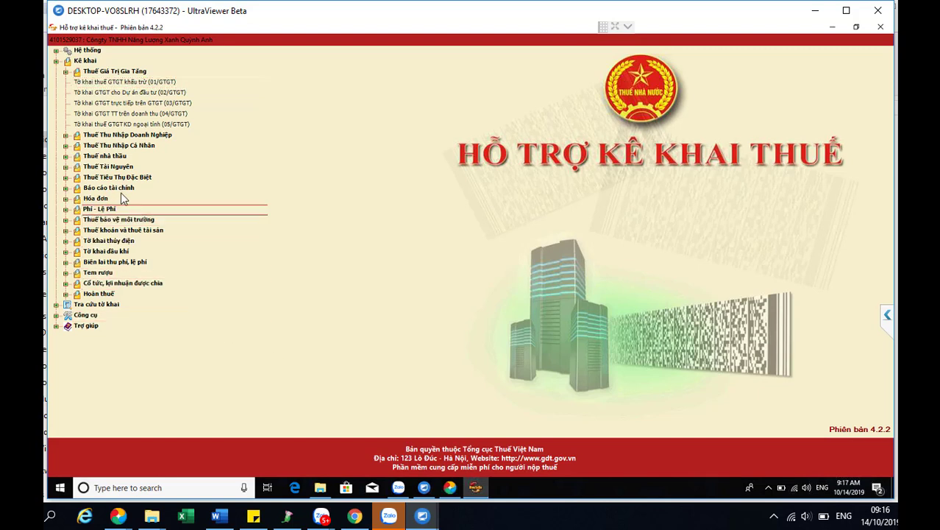
Step: Open the annual corporate income tax finalization (03/TNDN) for 2019 with appendix 03-1A/TNDN and the period end date 30/06/2019
left_click(155, 135)
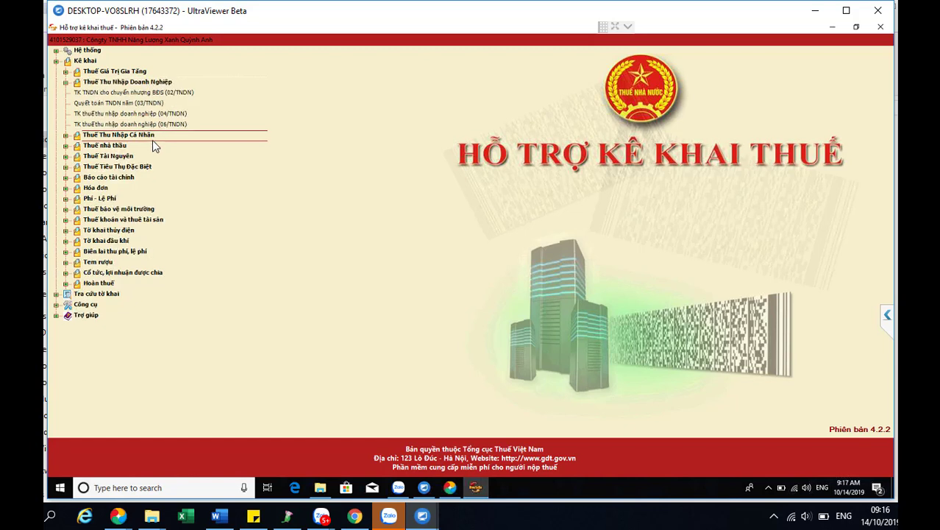
left_click(139, 109)
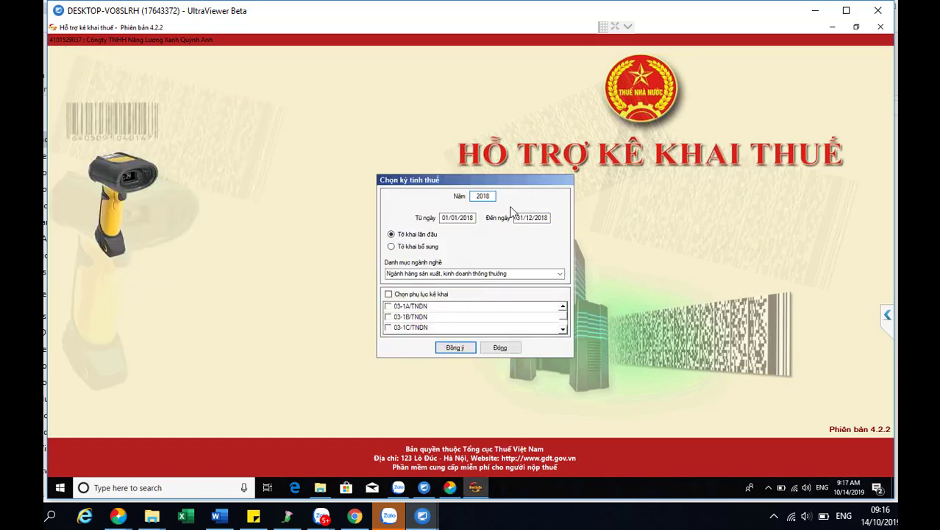
left_click(387, 307)
left_click_drag(551, 218, 496, 223)
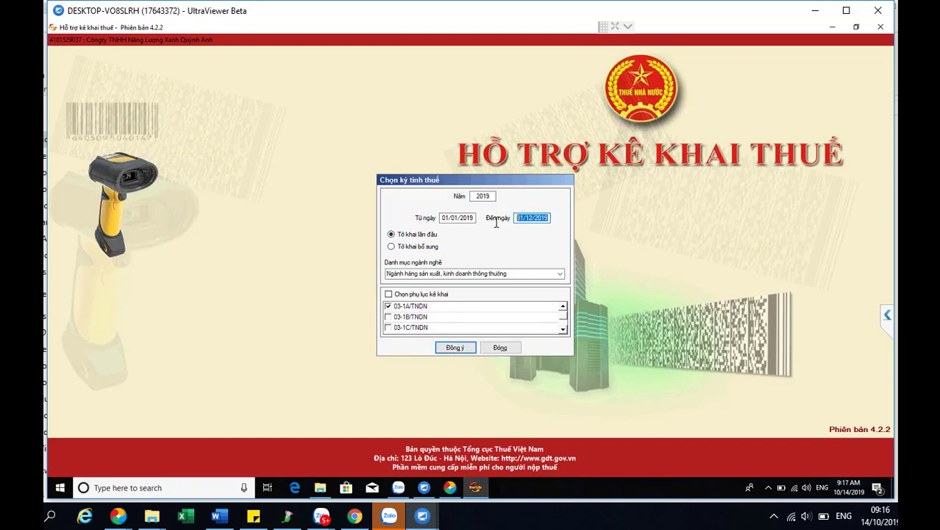
type("30/06/2019")
left_click(465, 353)
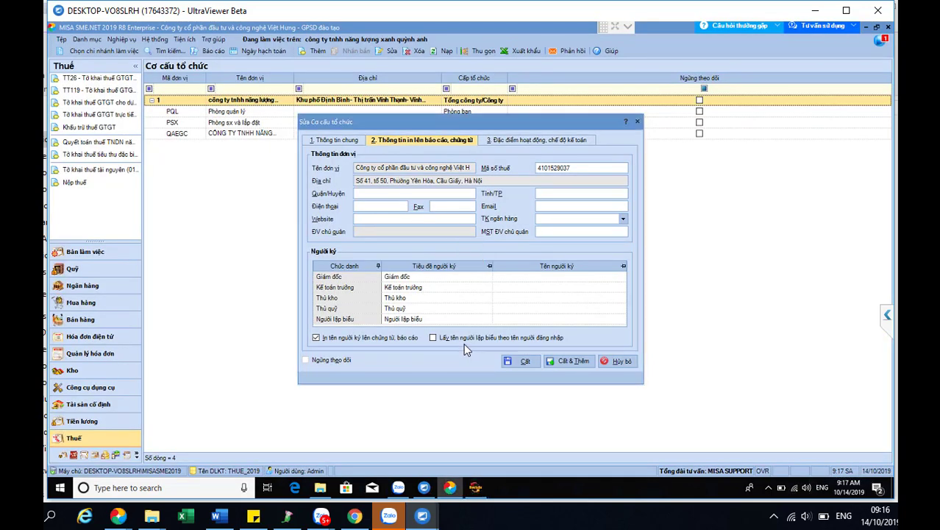
Step: In MISA SME.NET, close the organization record without saving and open the 2019 annual corporate income tax finalization (03/TNDN)
left_click(609, 361)
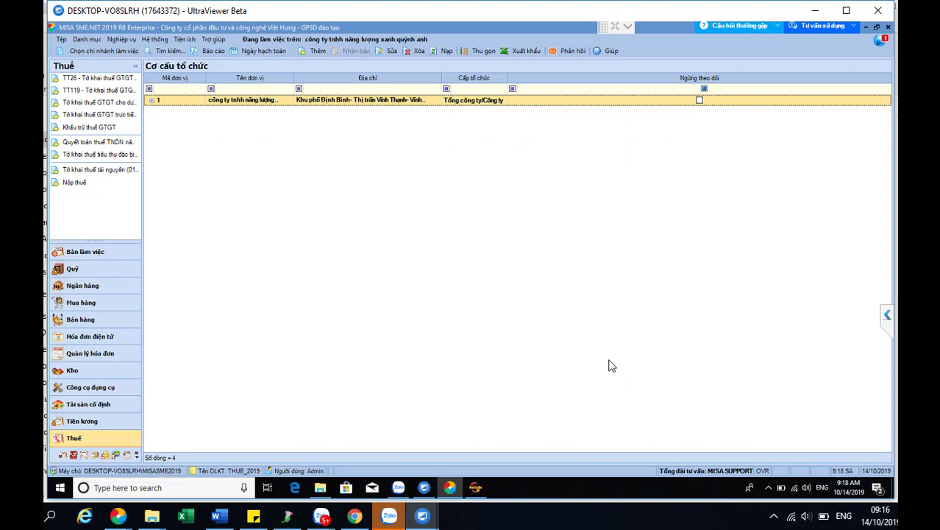
left_click(119, 438)
left_click(100, 182)
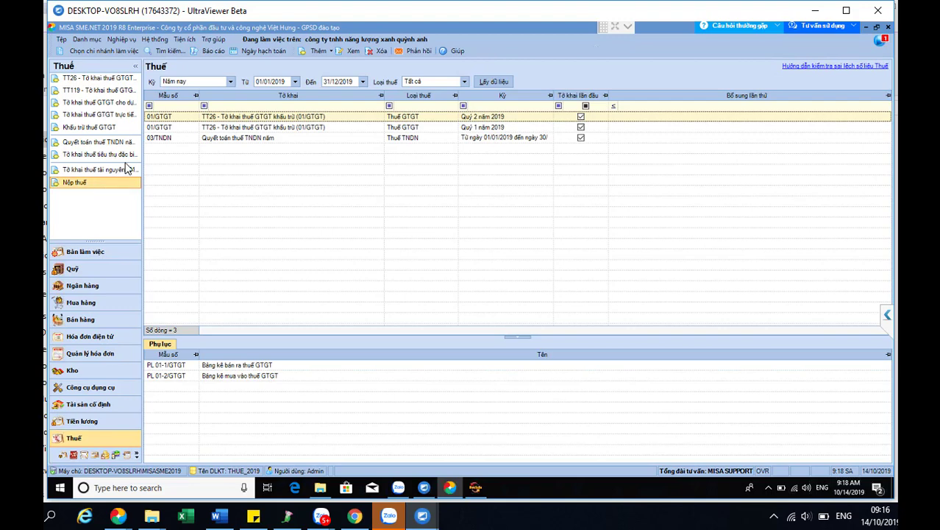
left_click(247, 139)
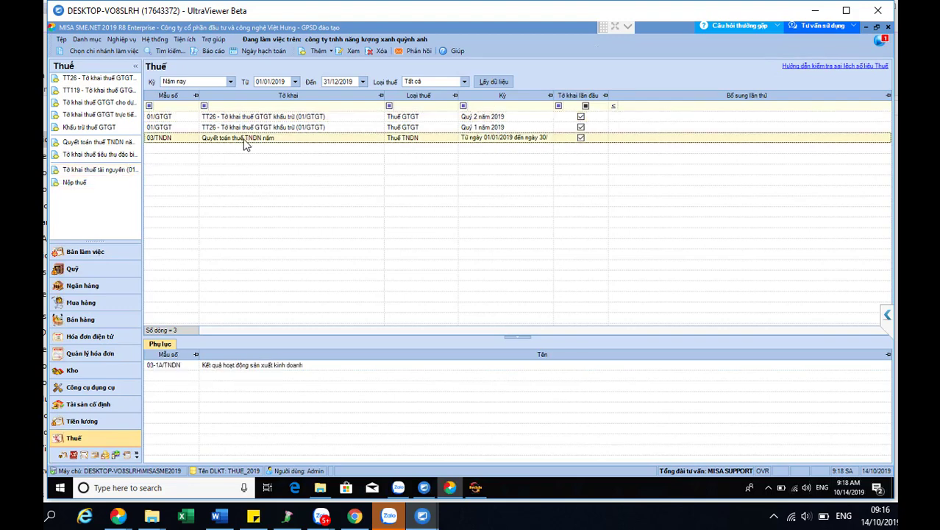
double_click(176, 144)
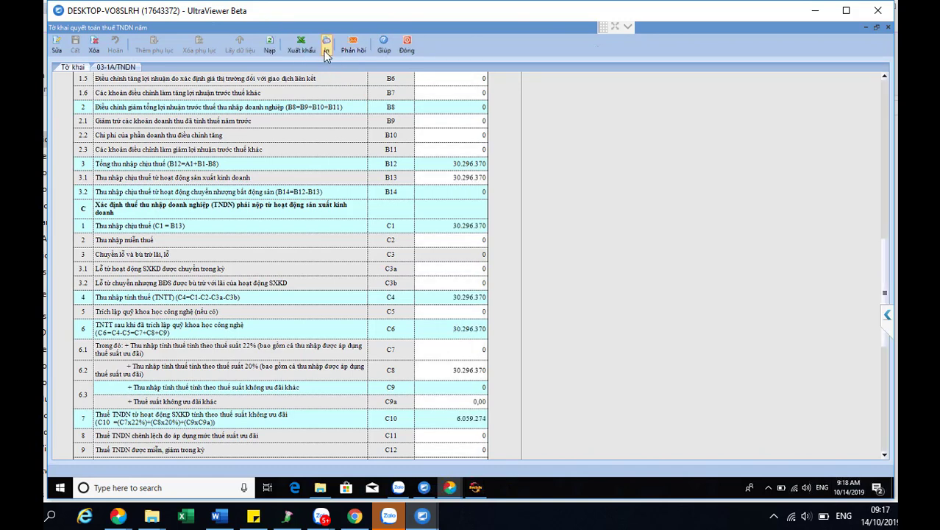
Step: Try to export the 03/TNDN declaration as an XML file to the Desktop, and locate the corresponding file on the Desktop
left_click(325, 52)
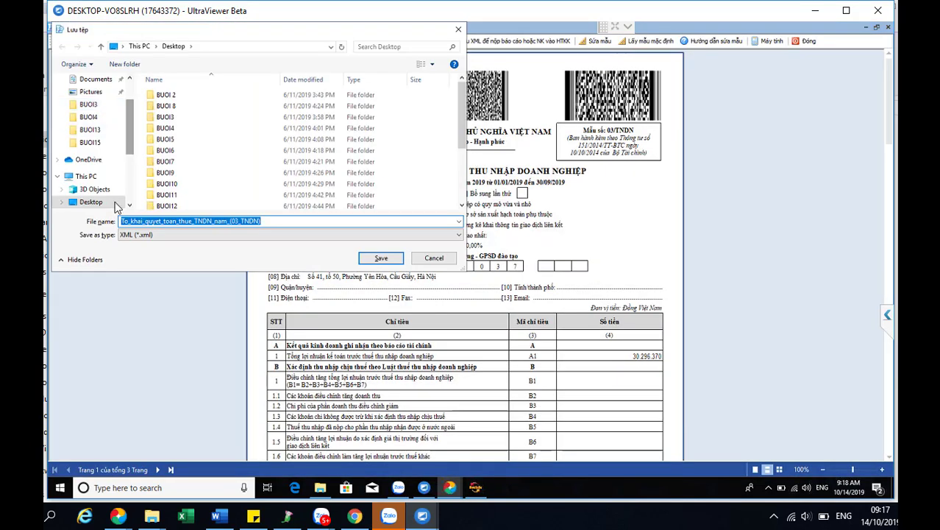
left_click(369, 259)
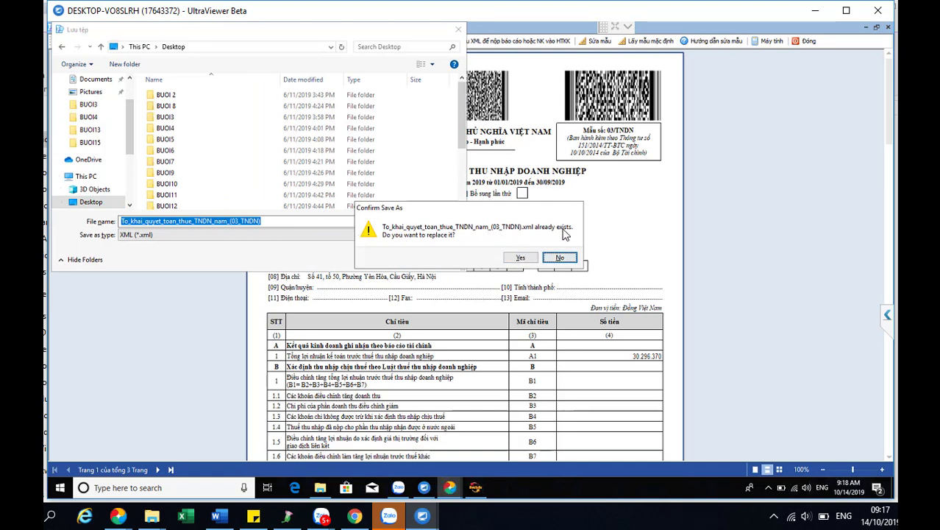
left_click(559, 258)
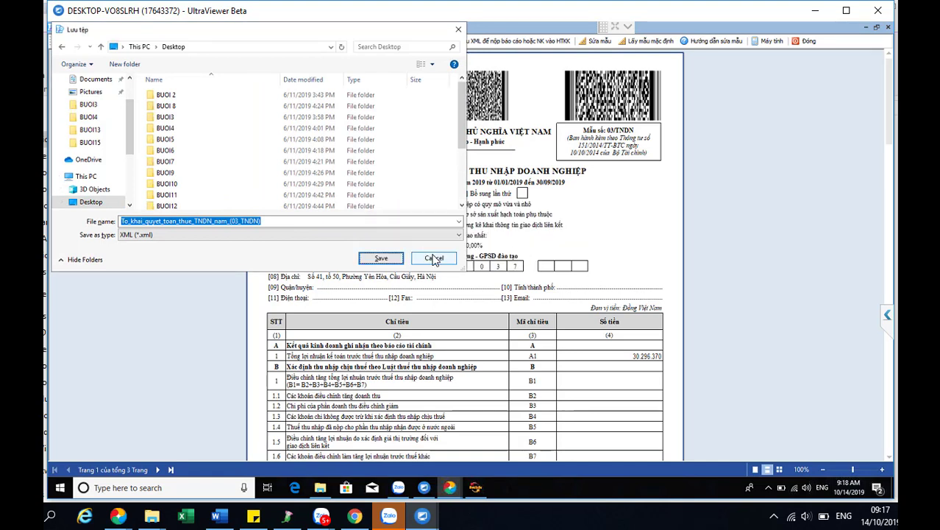
left_click(435, 259)
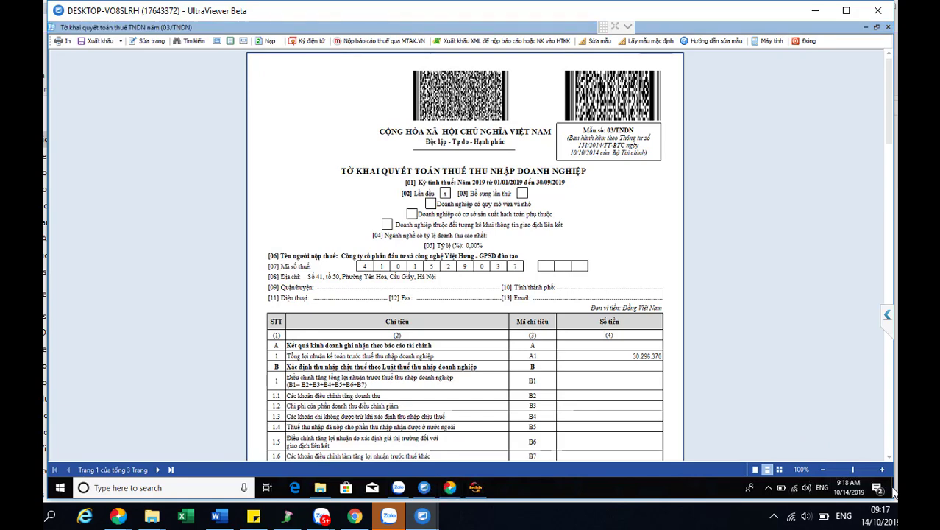
left_click(894, 492)
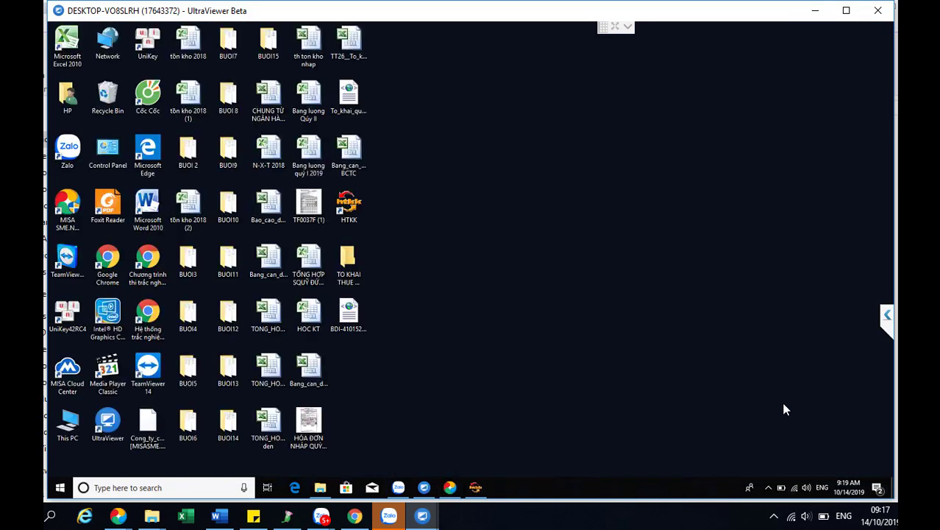
left_click(354, 111)
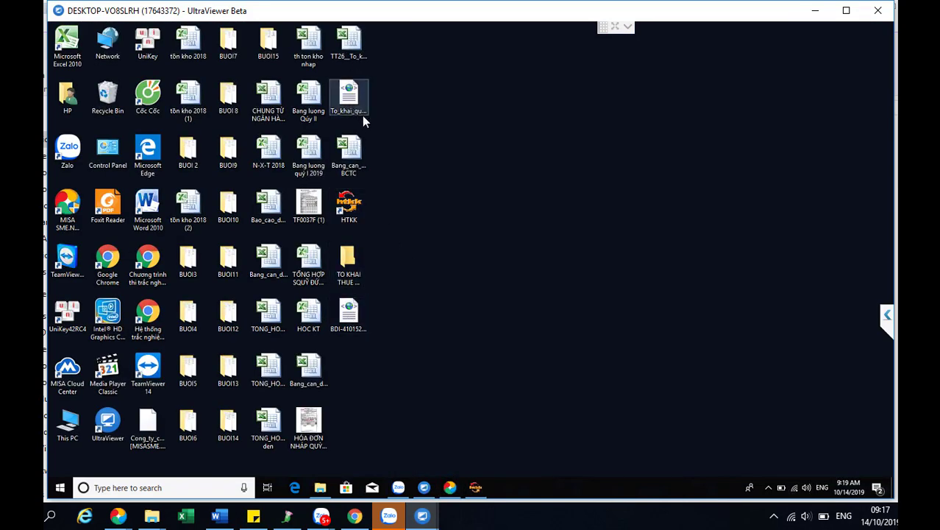
Step: In HTKK, import the XML file To_khai_quyet_toan_thue_TNDN_nam_(03_TNDN) from the Desktop into the open declaration
left_click(474, 482)
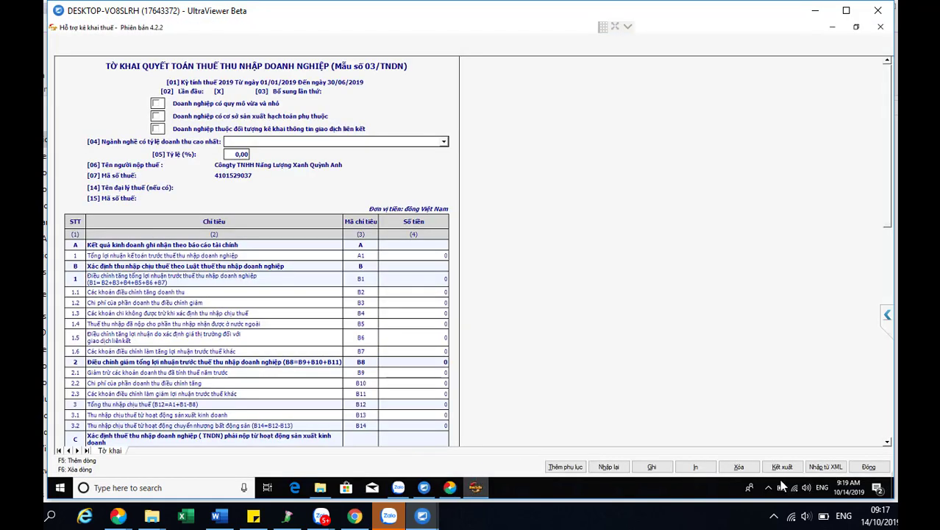
left_click(828, 468)
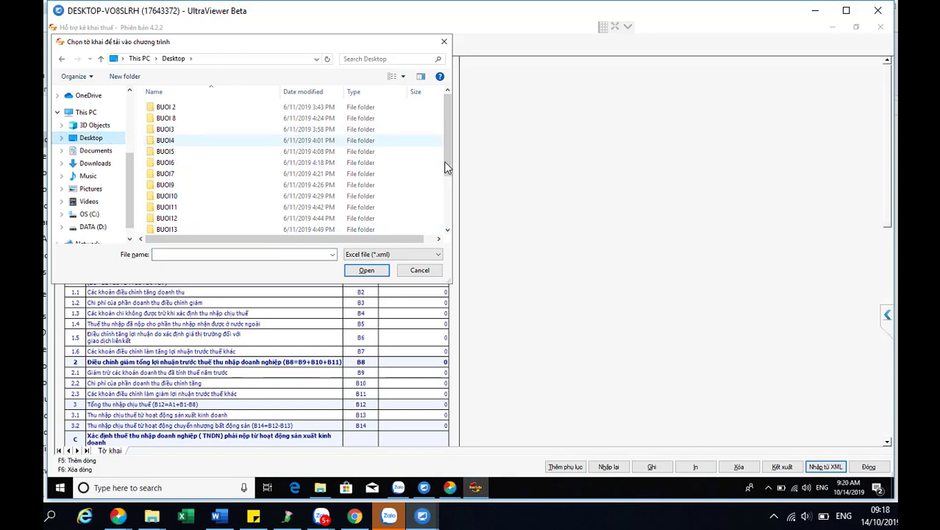
left_click_drag(450, 166, 446, 226)
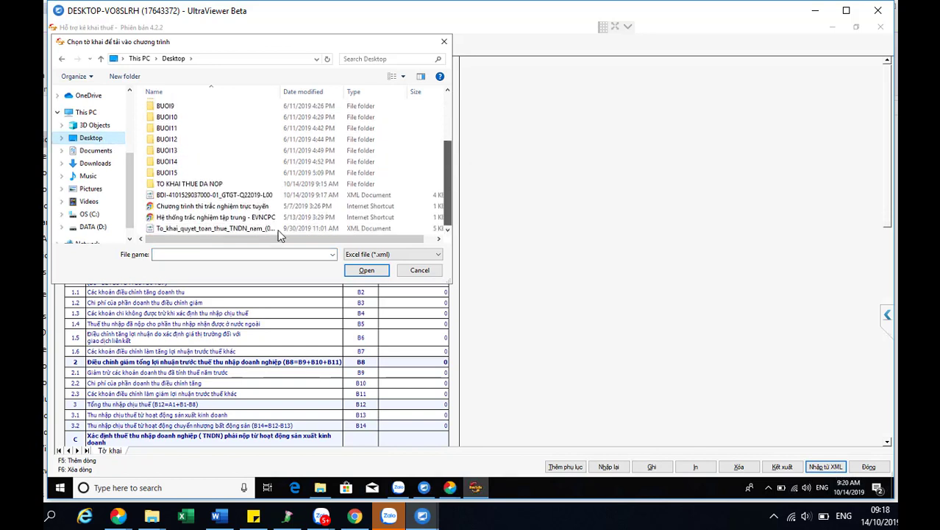
left_click(364, 272)
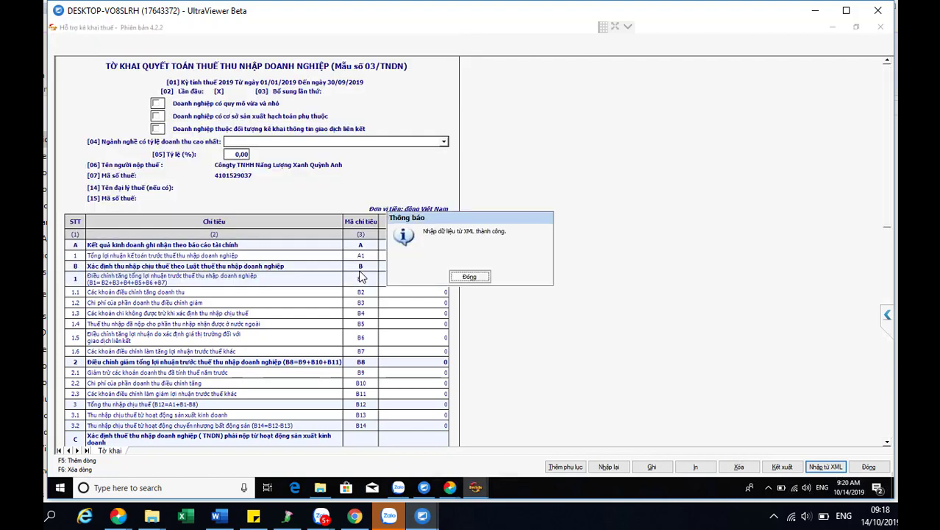
left_click(469, 278)
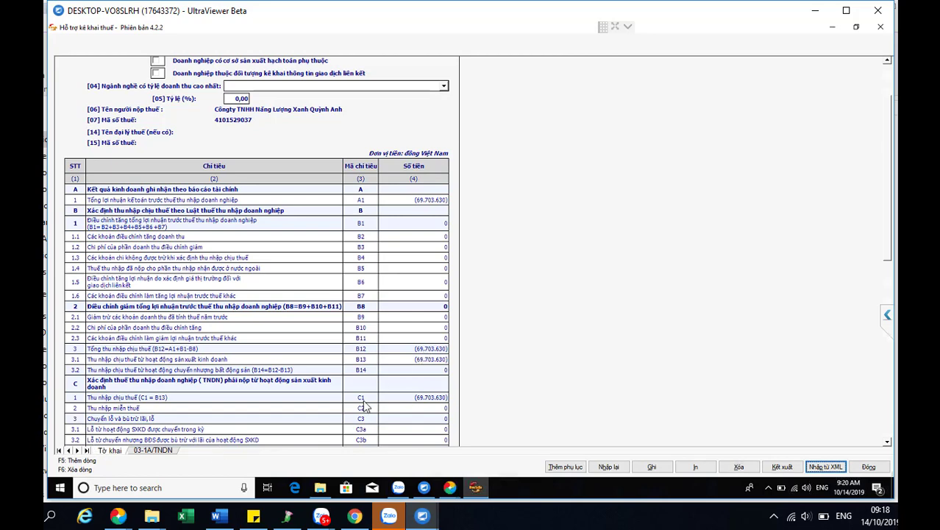
Step: Check the taxable income rows in section C, save the imported 03/TNDN declaration and close it
left_click(415, 407)
scroll(417, 412, "down", 3)
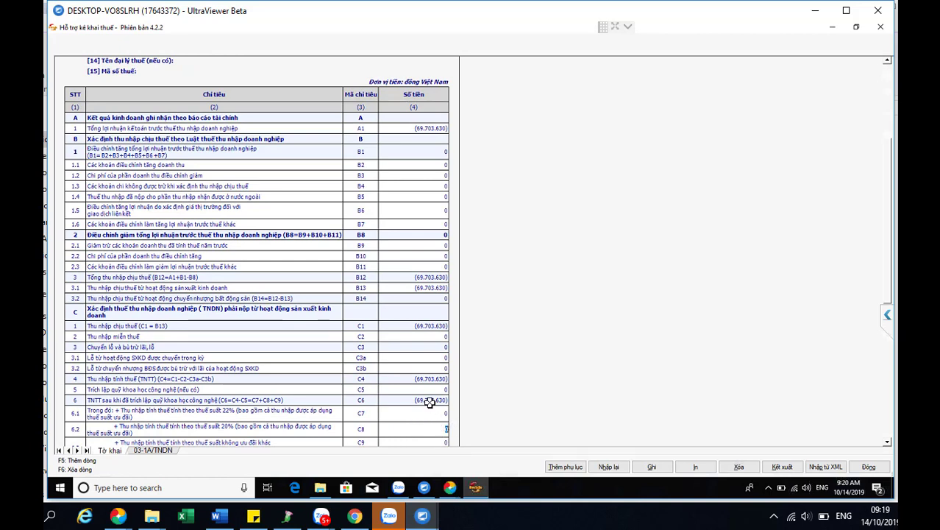
double_click(451, 431)
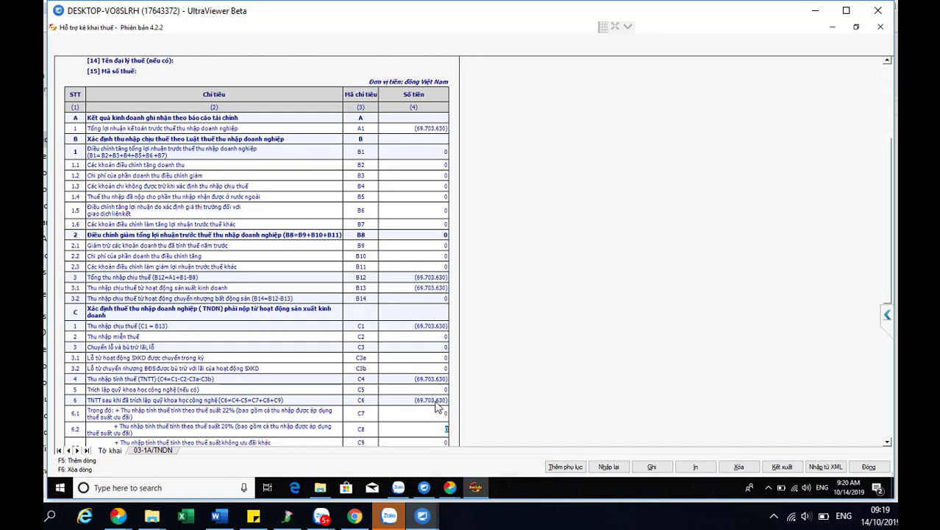
left_click(652, 469)
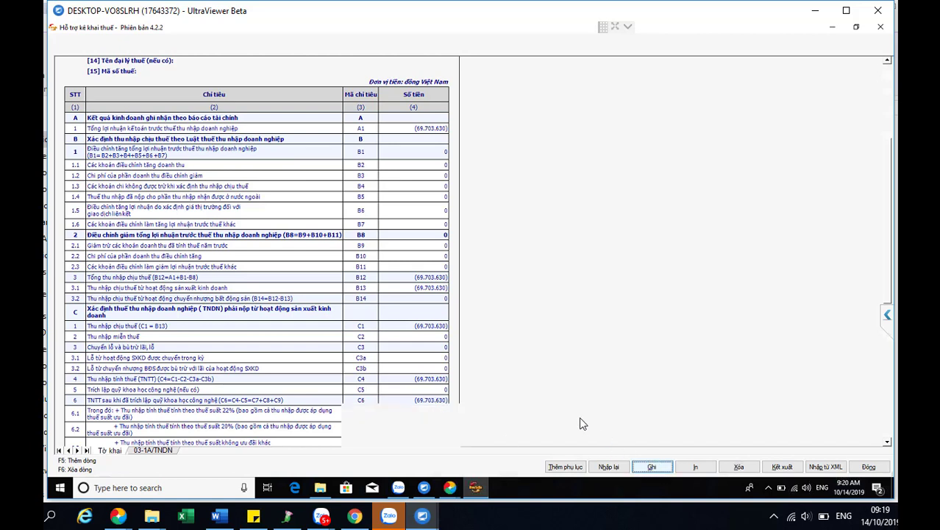
left_click(468, 278)
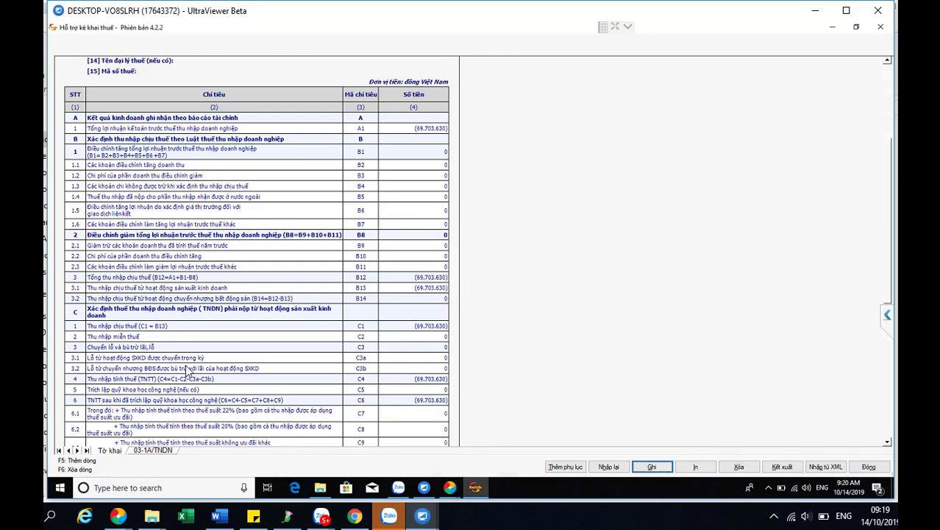
left_click(872, 468)
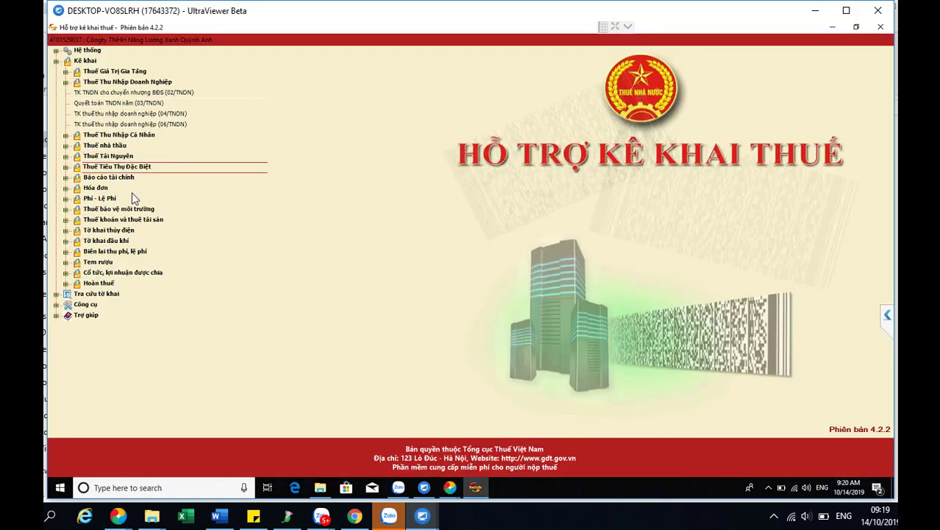
Step: Expand the financial statements group in HTKK, and close the 03/TNDN declaration and its print preview in MISA SME.NET
left_click(123, 180)
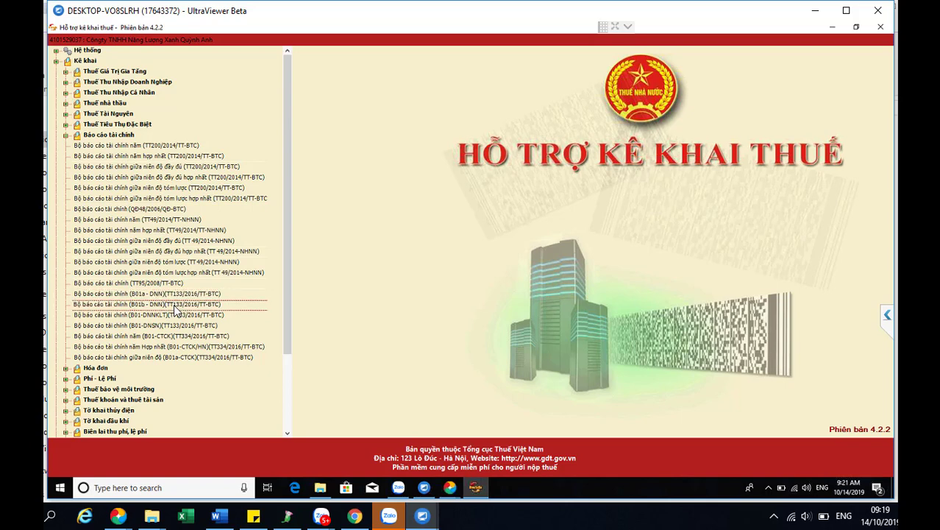
mouse_move(476, 487)
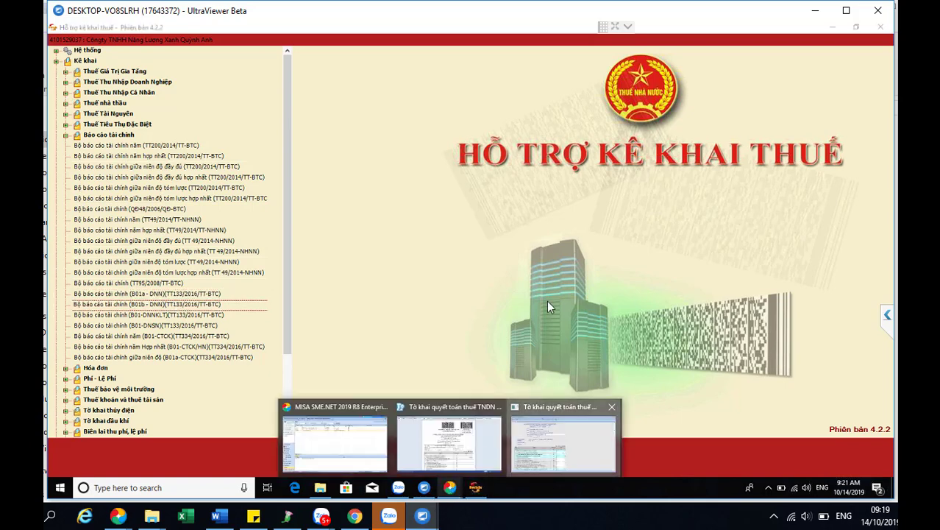
left_click(563, 440)
left_click(409, 46)
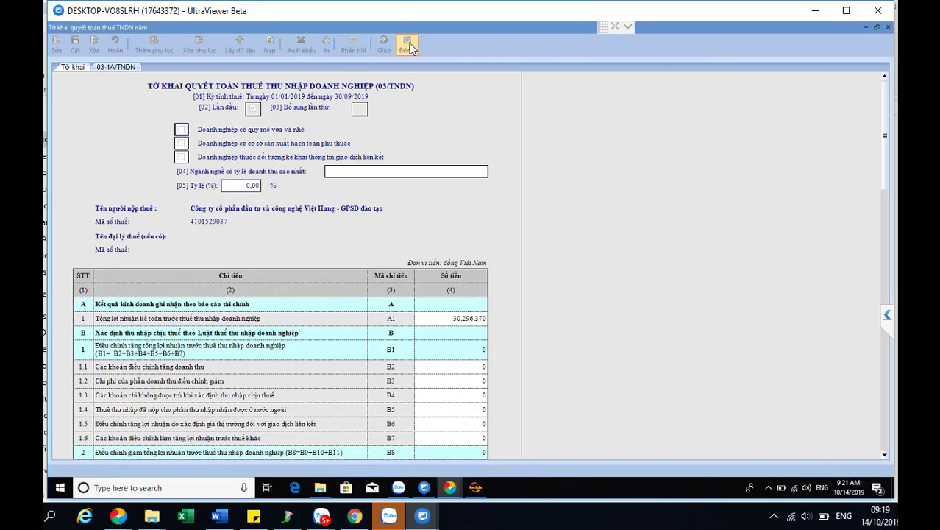
left_click(807, 42)
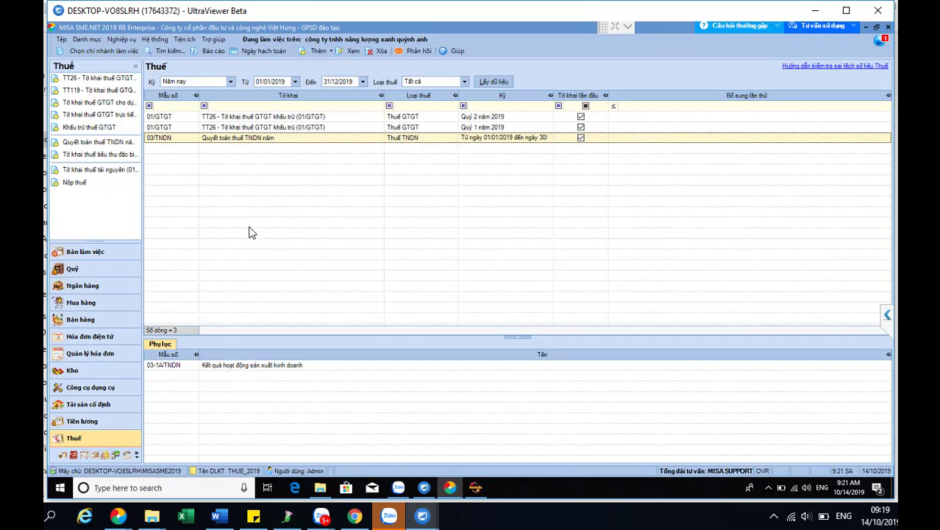
Step: Generate the B01a-DNN financial position report from the financial reports, with the reporting period ending 31/12/2019
left_click(212, 51)
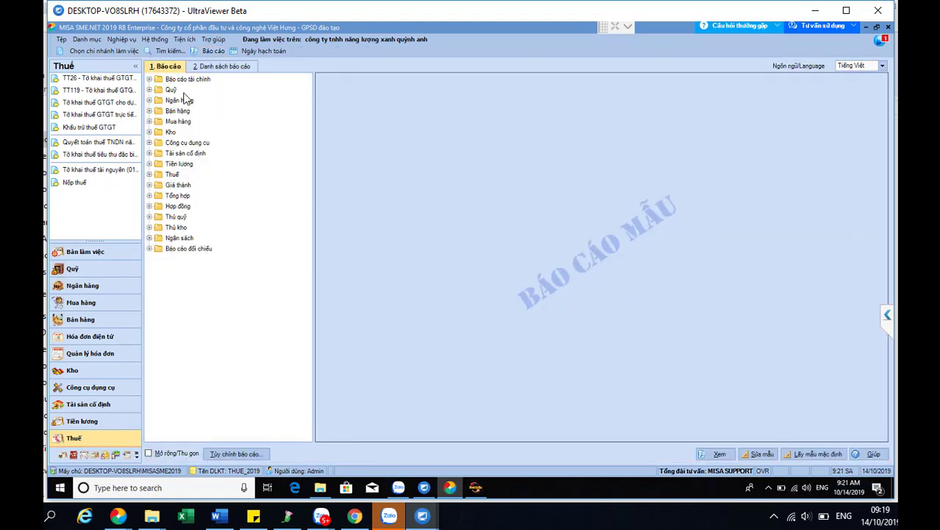
double_click(186, 81)
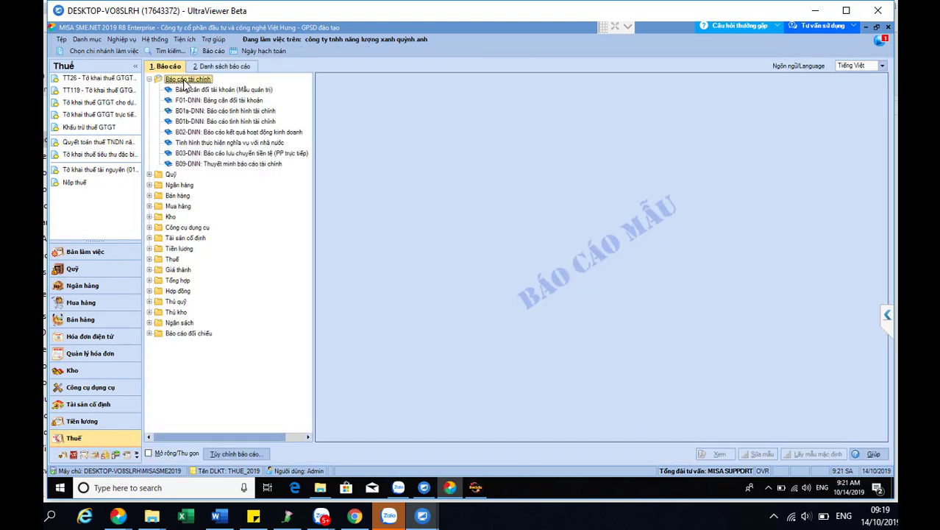
left_click(213, 112)
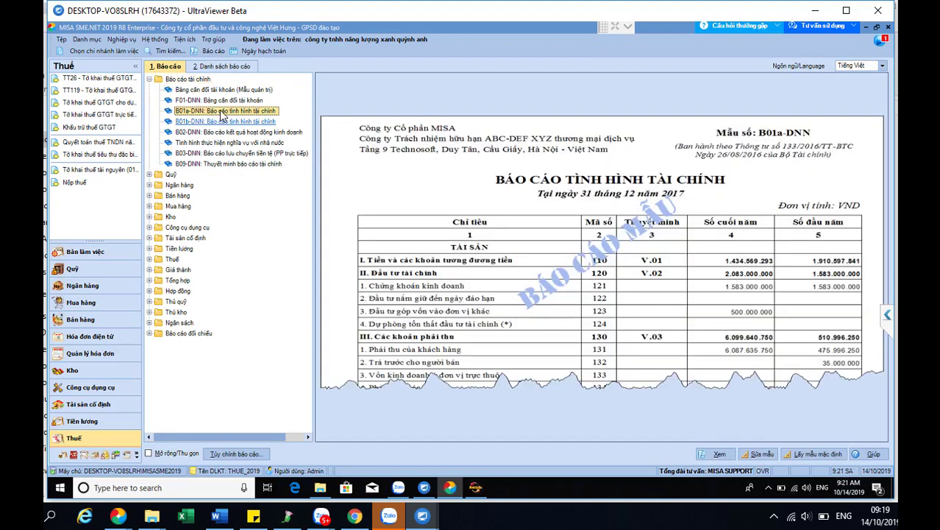
double_click(223, 115)
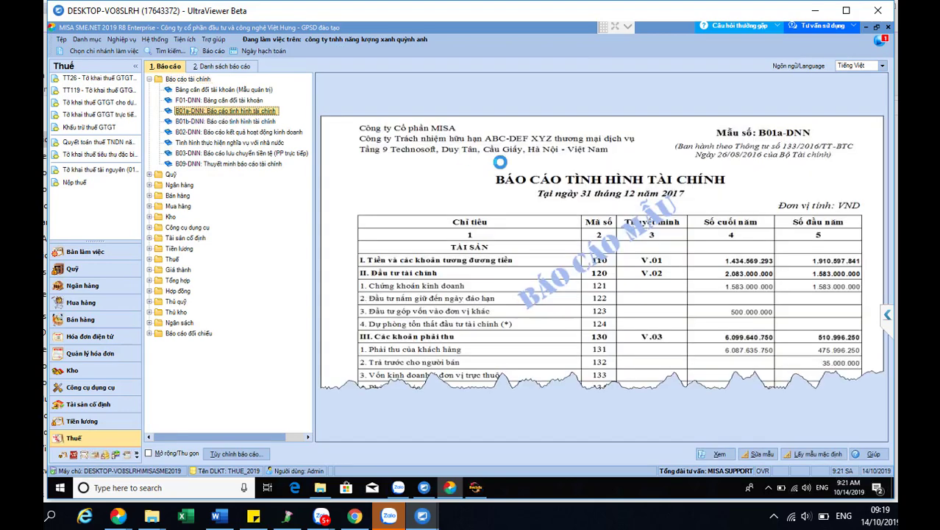
left_click(477, 164)
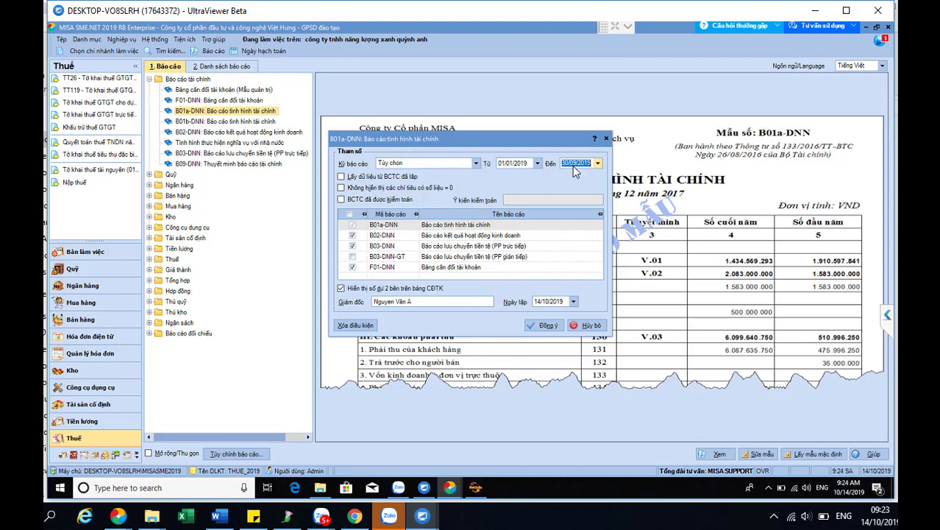
type("31/12/2019")
key("Return")
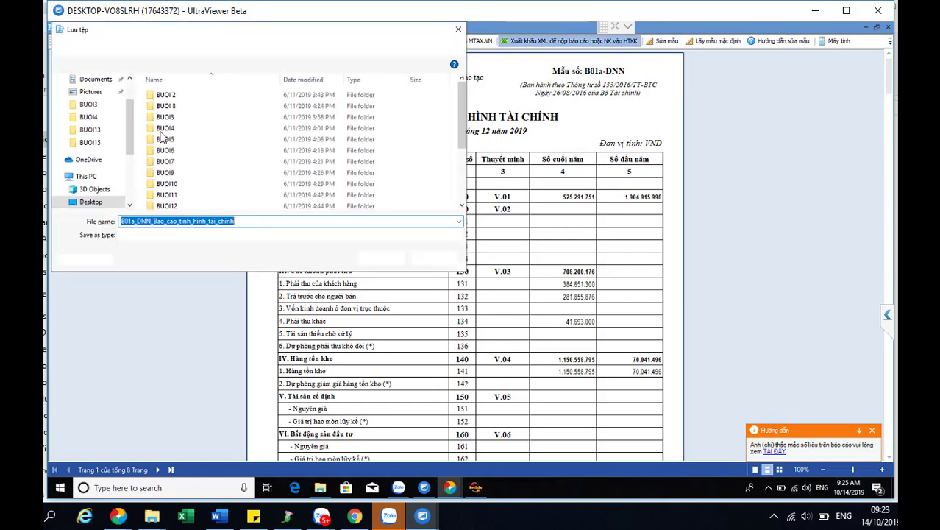
Step: Browse the save locations for the B01a-DNN XML export, and switch from HTKK back to the report preview in MISA SME.NET
left_click_drag(130, 128, 132, 88)
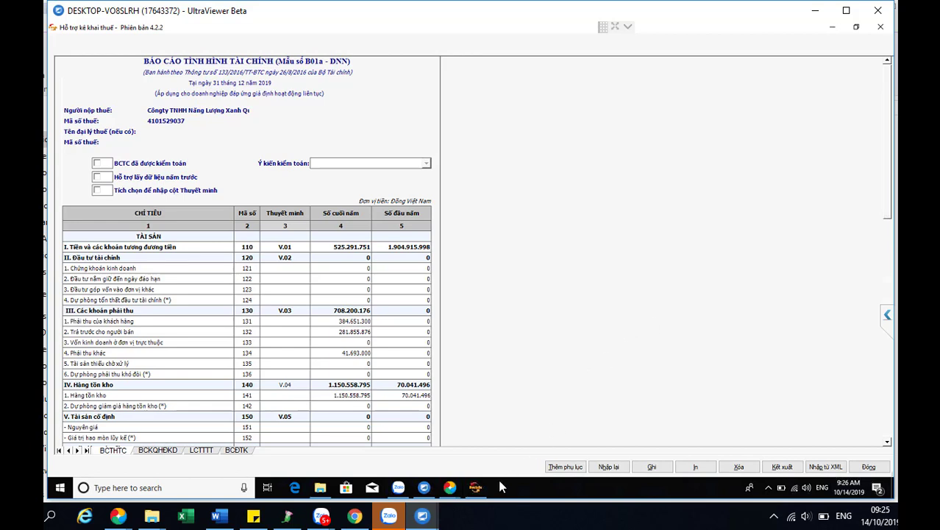
mouse_move(448, 493)
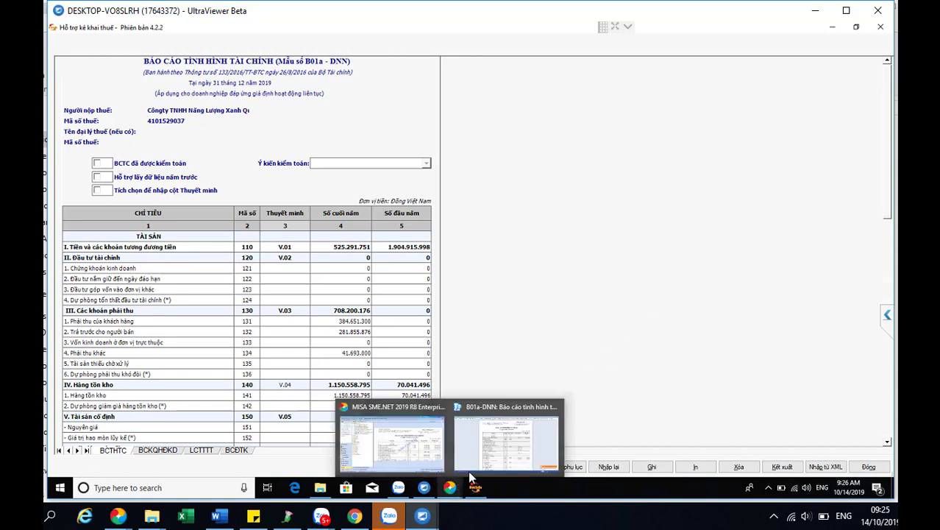
left_click(513, 444)
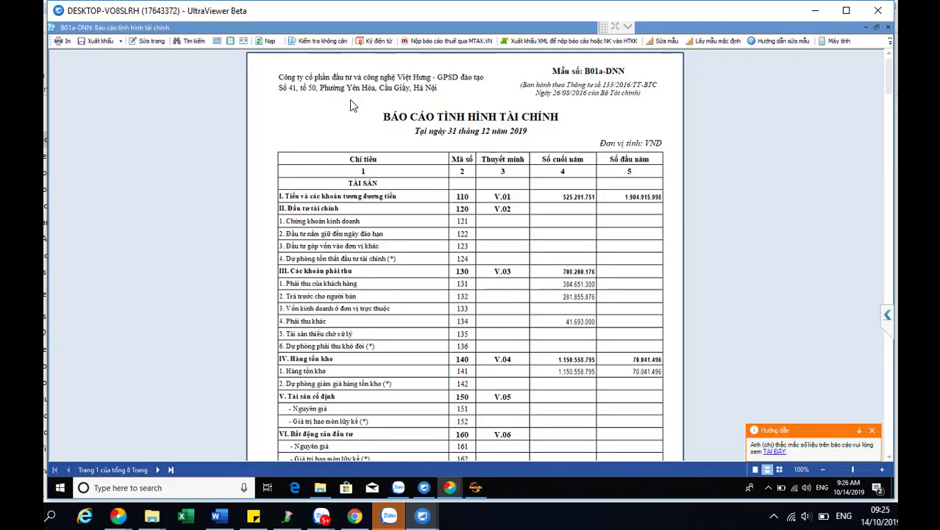